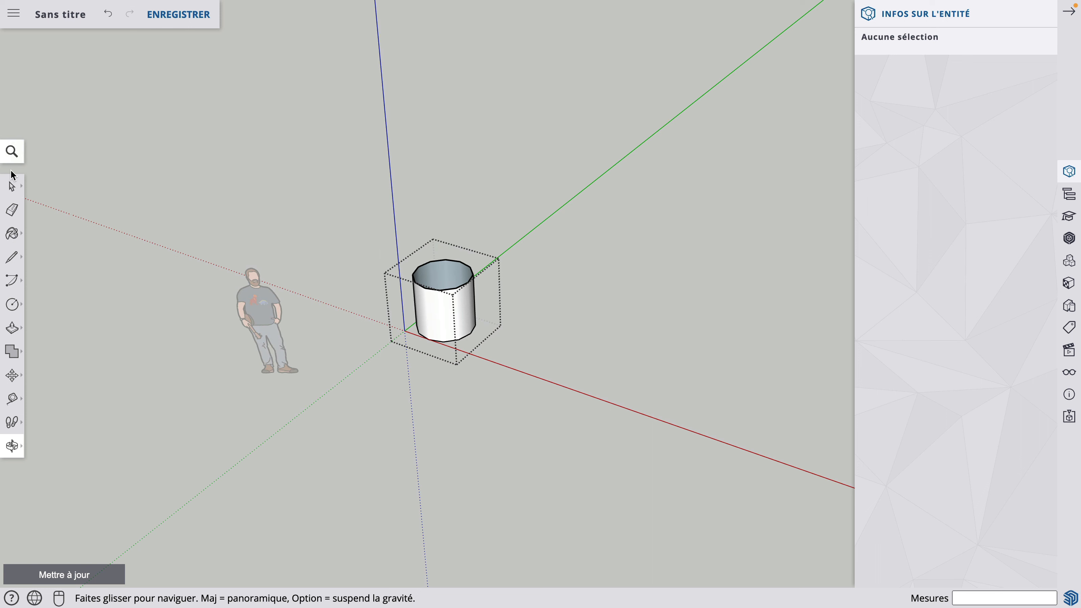
# Leave the cylinder group's editing mode, check that it selects as one object, and clear the selection.
pyautogui.click(12, 186)
pyautogui.click(300, 220)
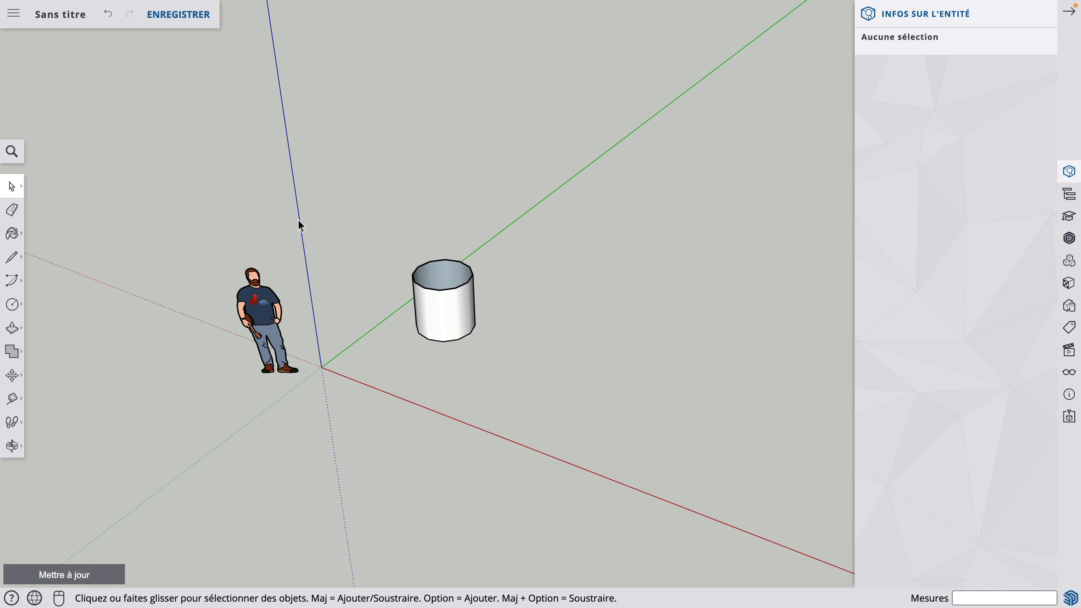
pyautogui.click(458, 317)
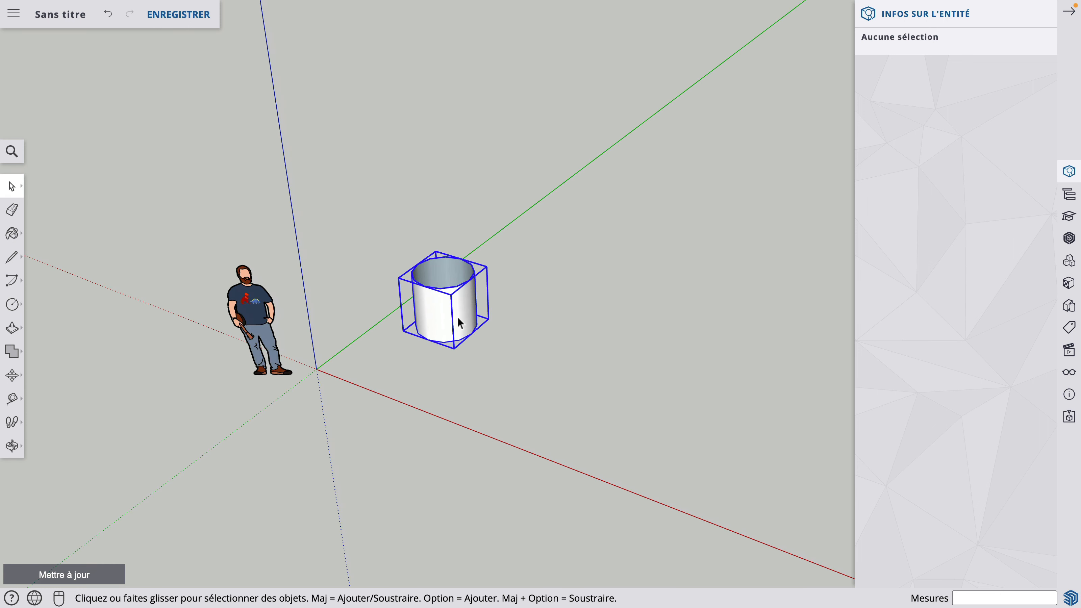
pyautogui.click(384, 217)
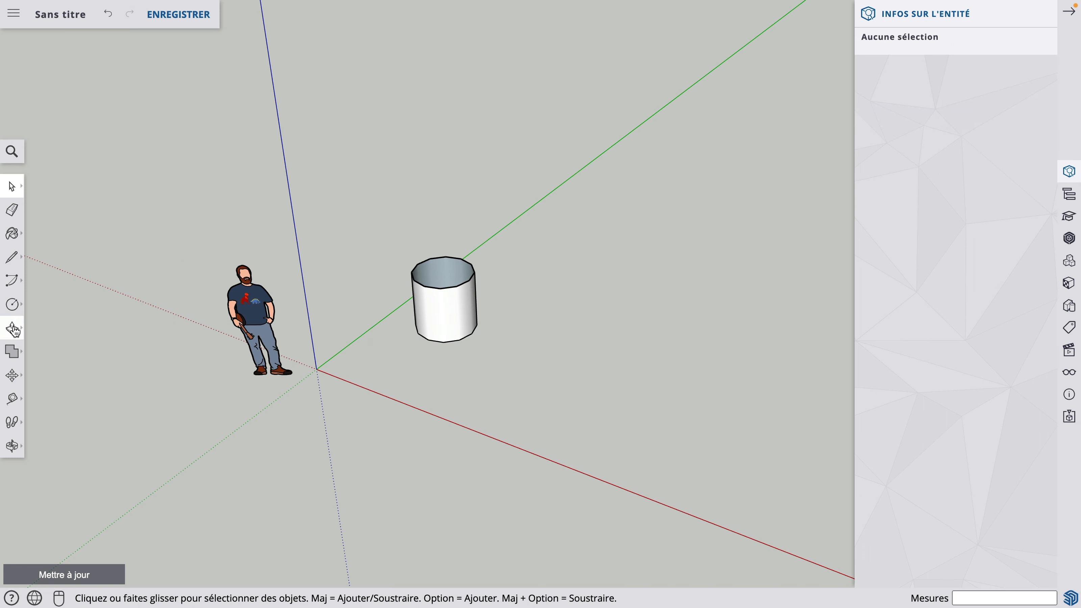
# Draw a rectangle about 0.9 m by 1 m on the ground beside the cylinder.
pyautogui.click(13, 305)
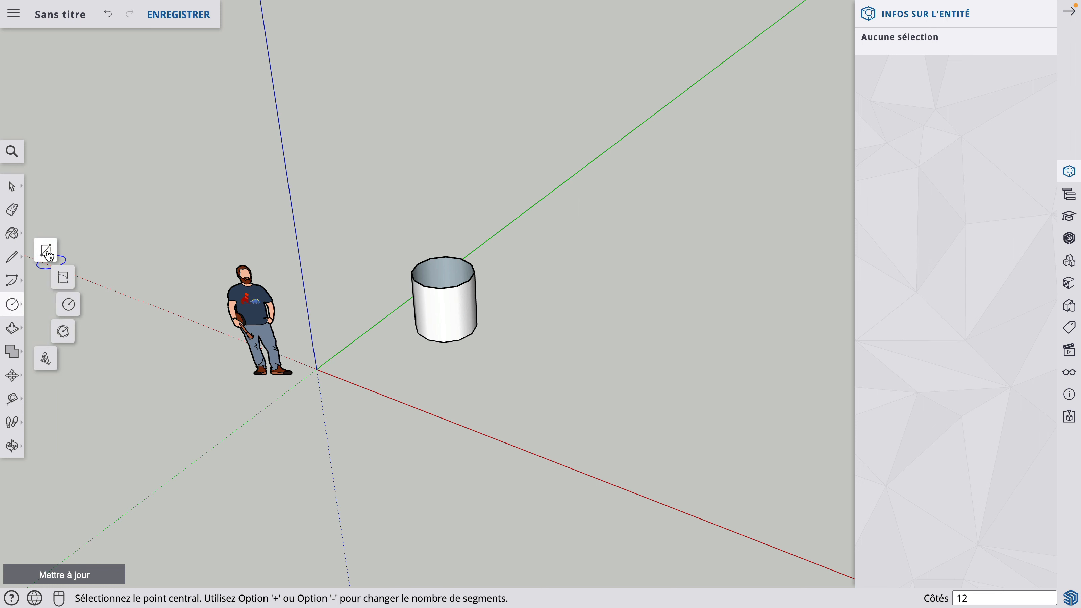
pyautogui.click(35, 266)
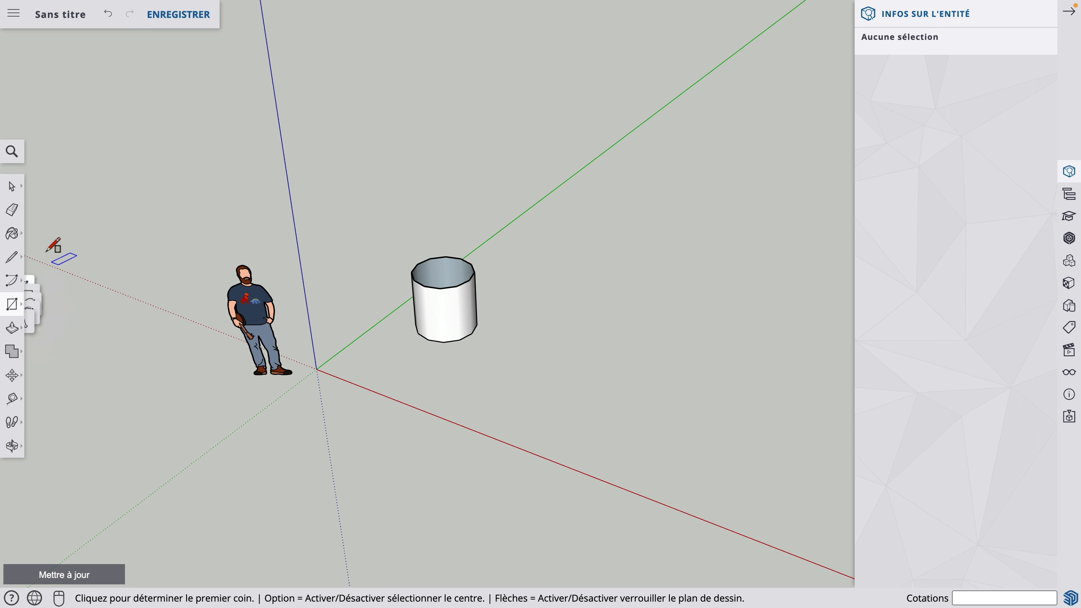
pyautogui.click(500, 371)
pyautogui.click(583, 354)
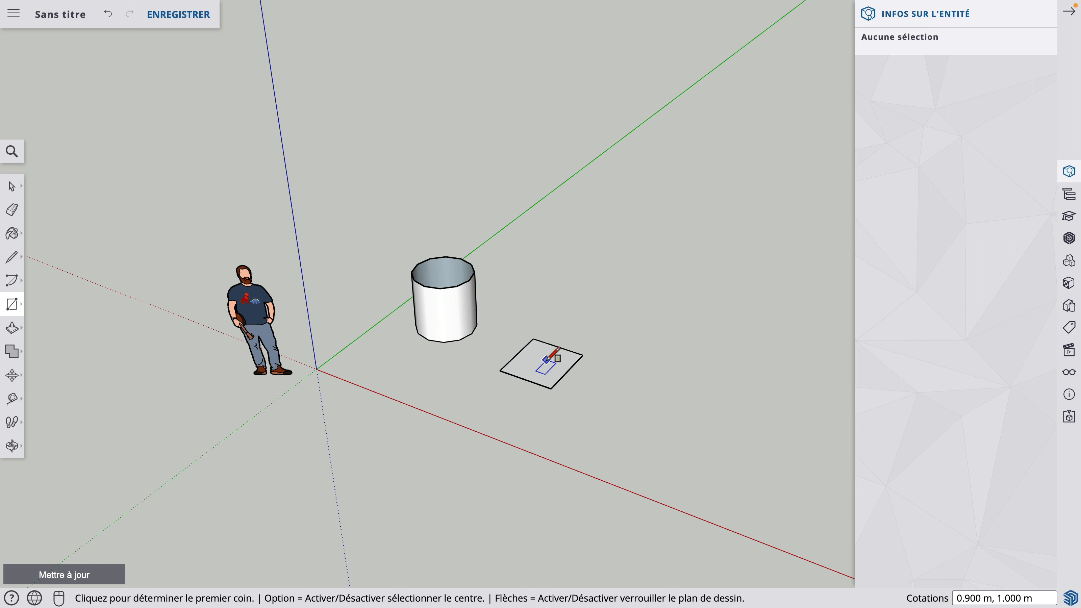
# Extrude the rectangle 1 m upward with Push/Pull, matching the height of the cylinder's top edge.
pyautogui.press('p')
pyautogui.click(543, 378)
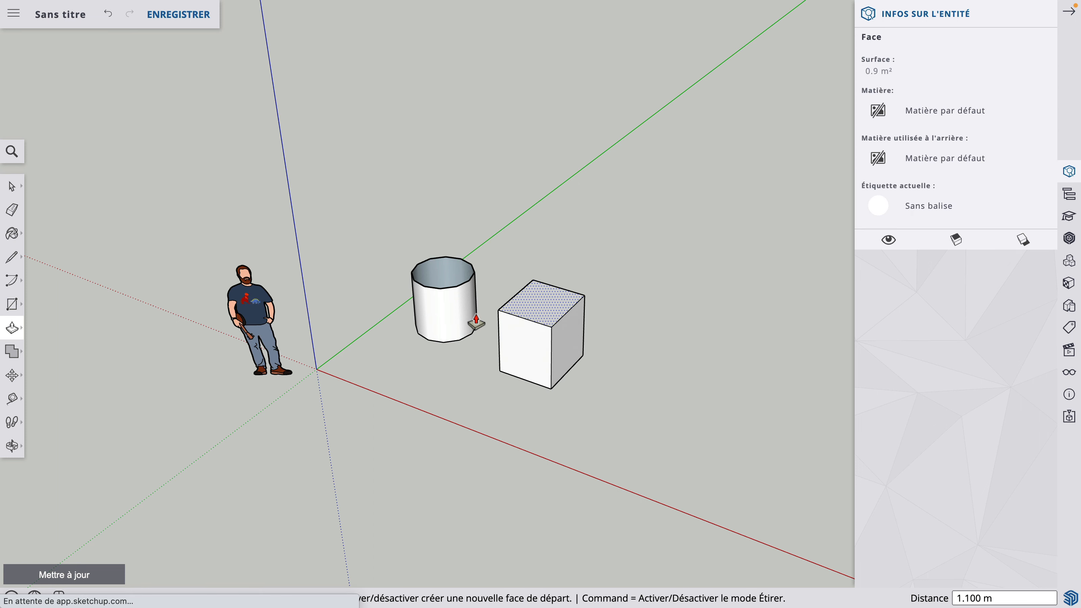
pyautogui.click(453, 294)
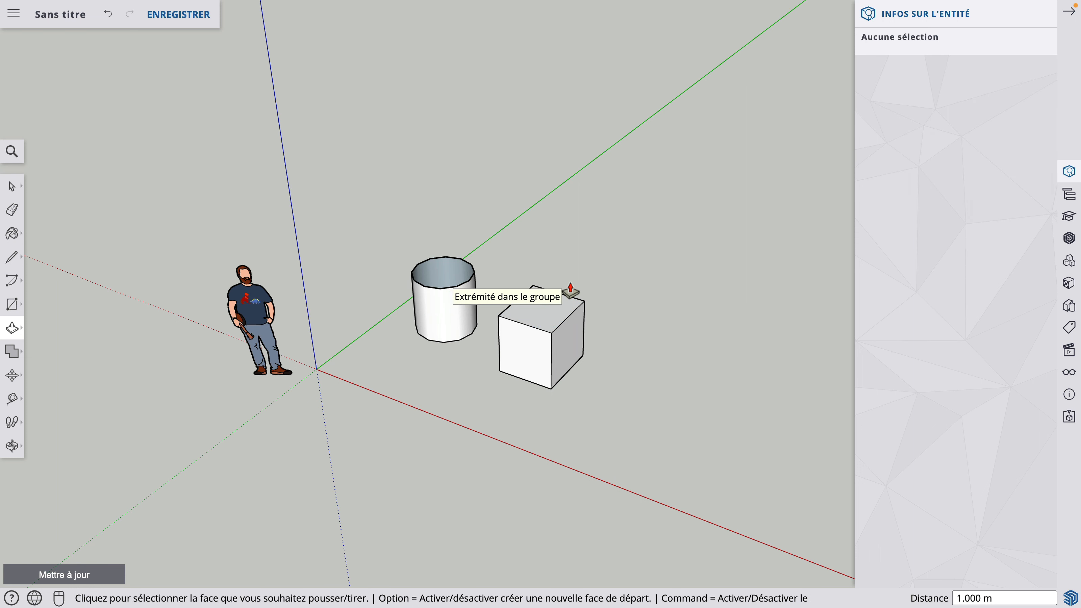
pyautogui.press('space')
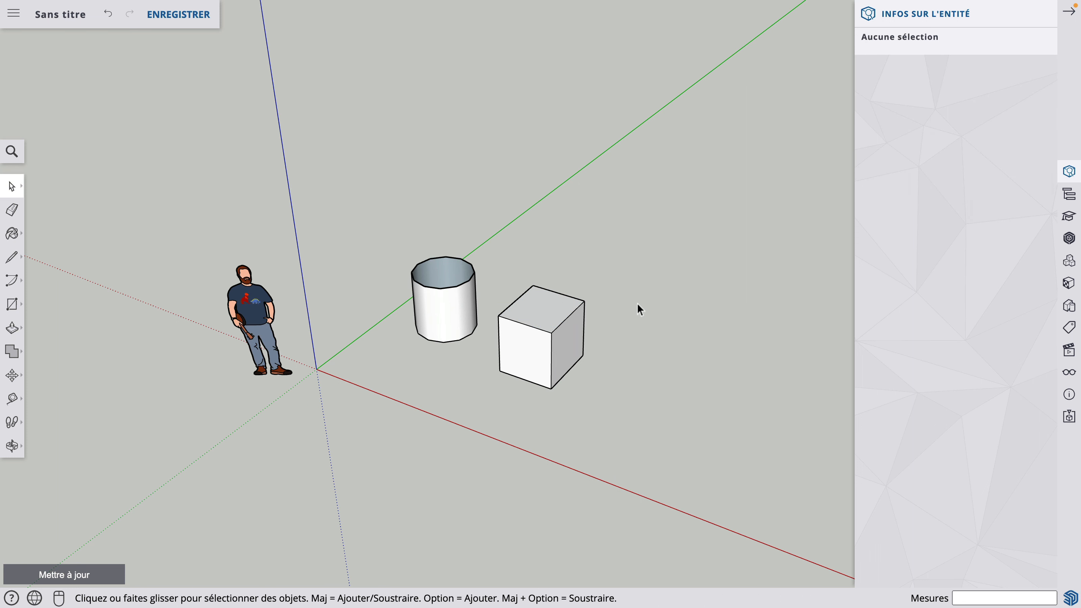
# Turn the whole box geometry into a component with the definition name cube.
pyautogui.tripleClick(545, 300)
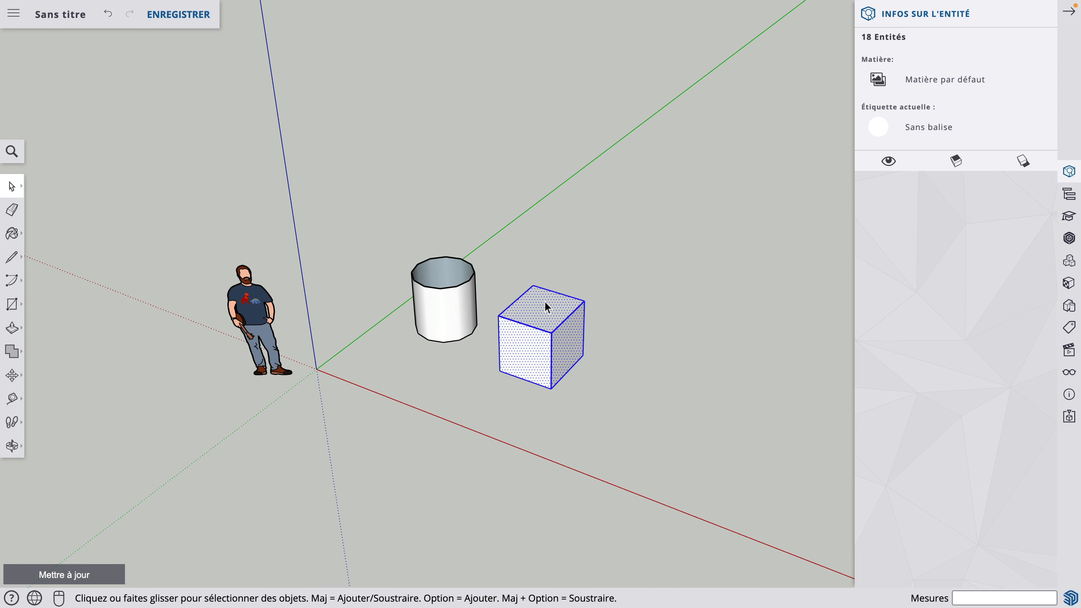
pyautogui.rightClick(545, 301)
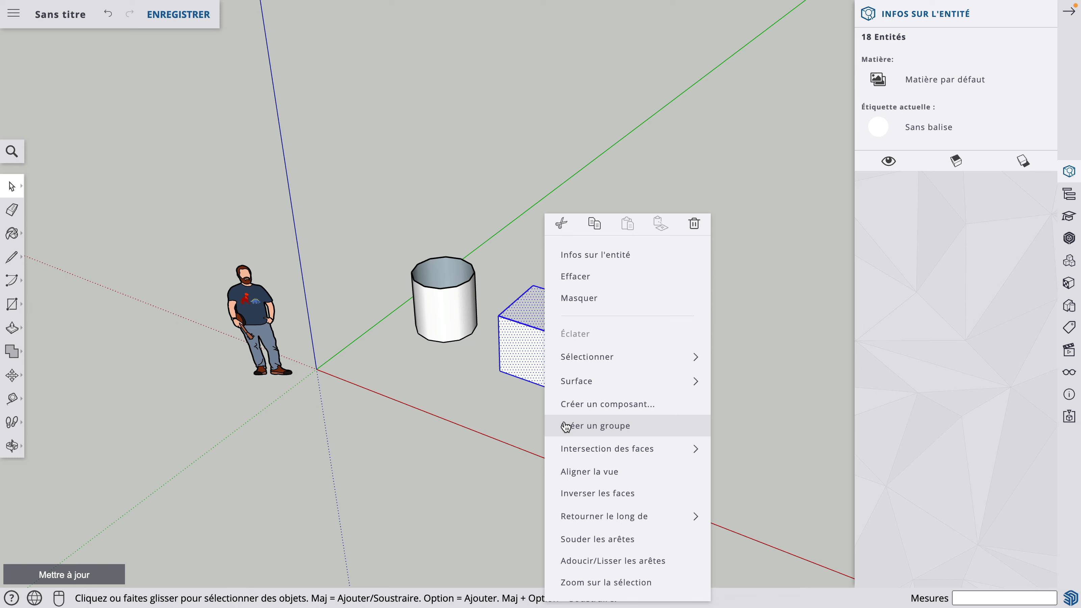
pyautogui.click(580, 405)
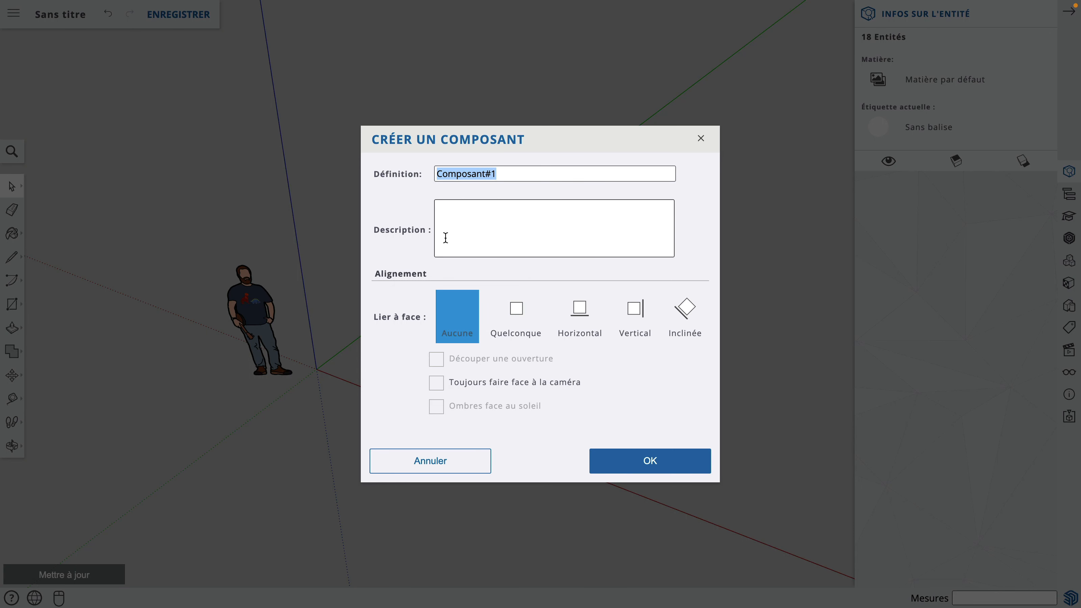
pyautogui.write('cube')
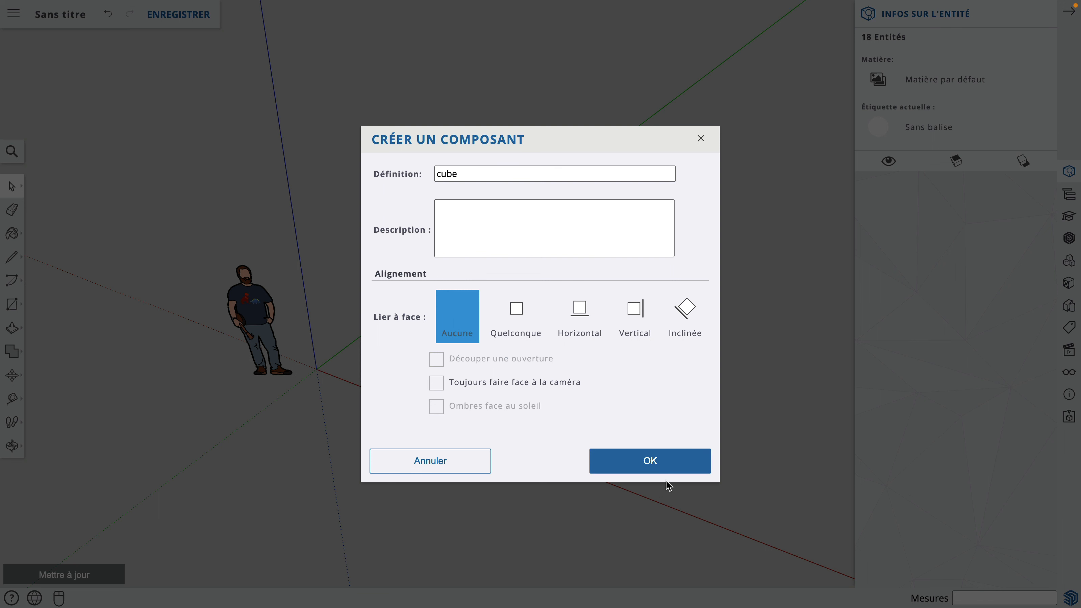
pyautogui.click(652, 461)
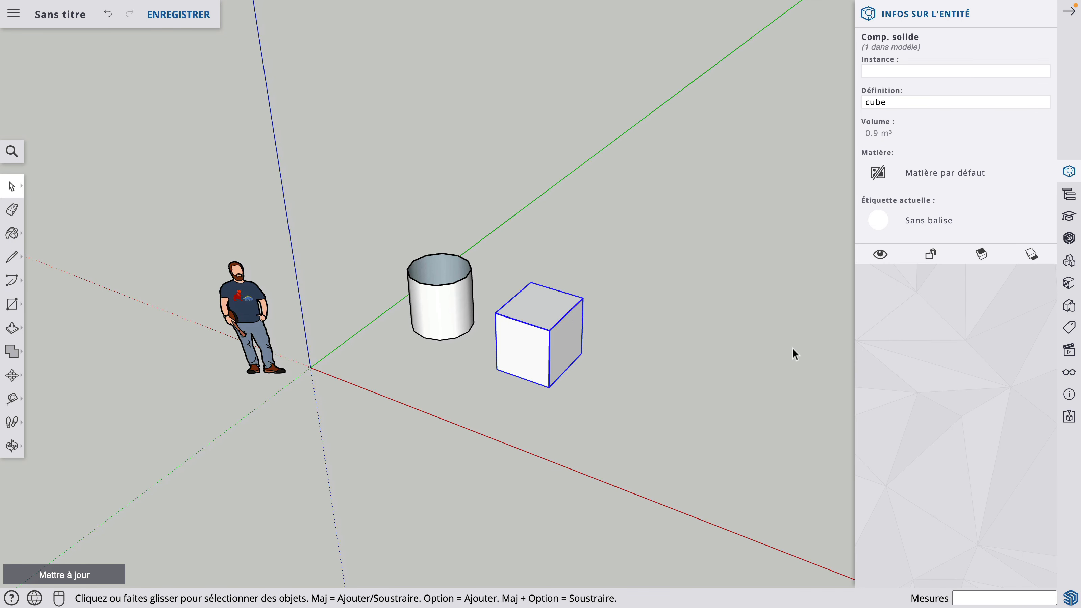
# Display the list of components contained in the current model.
pyautogui.click(1069, 309)
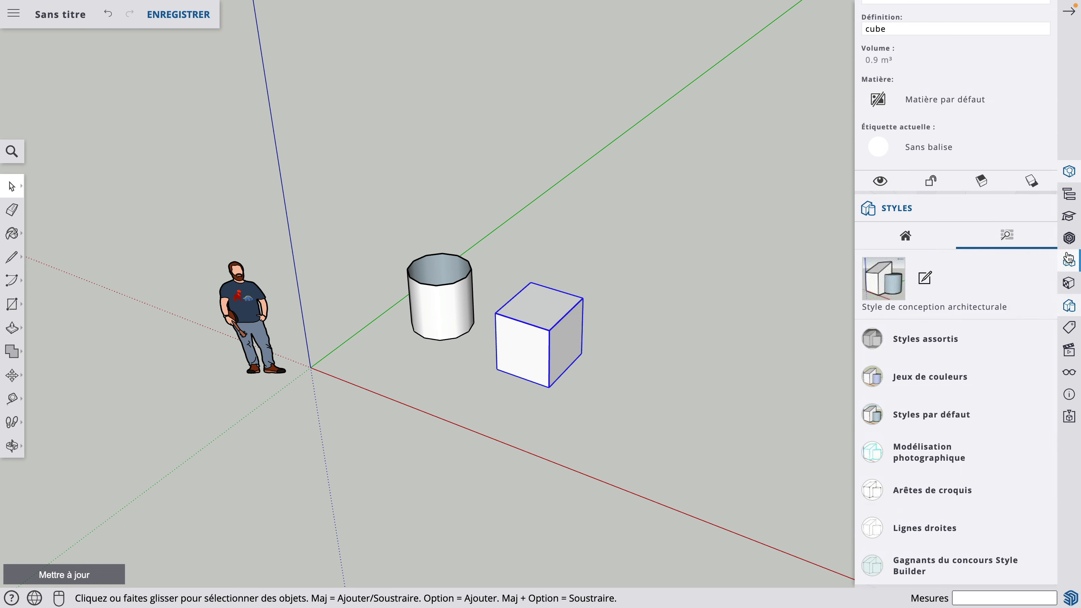
pyautogui.click(1069, 263)
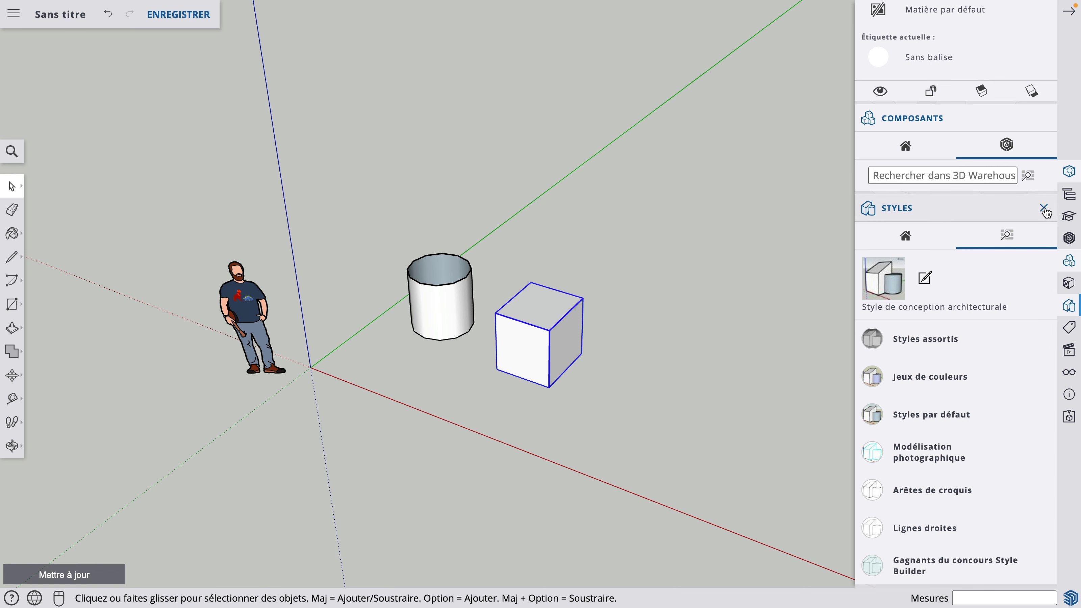
pyautogui.click(1047, 213)
pyautogui.click(1069, 262)
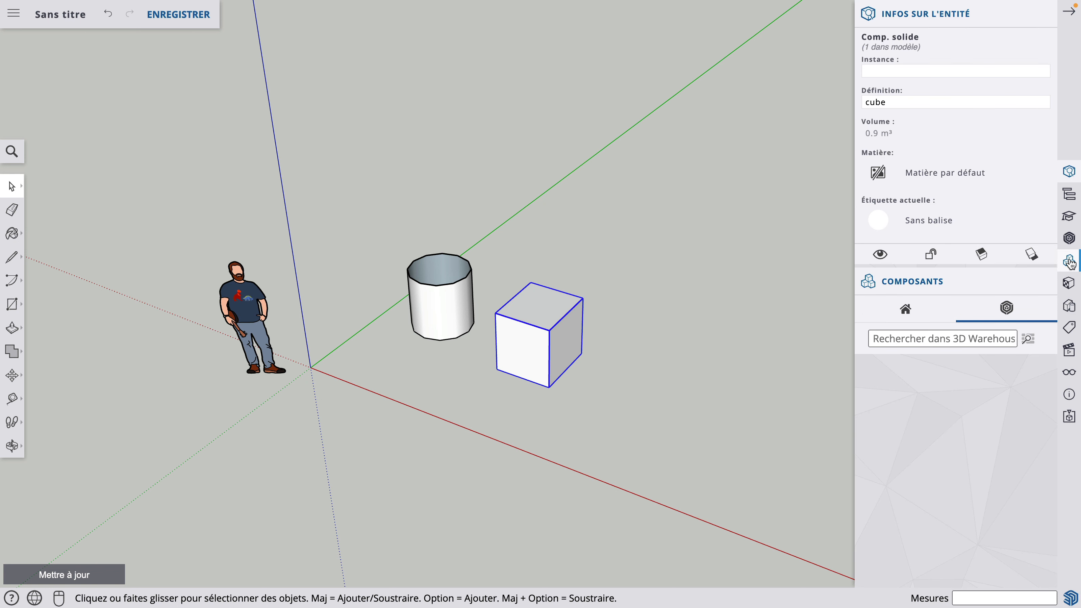
pyautogui.click(905, 311)
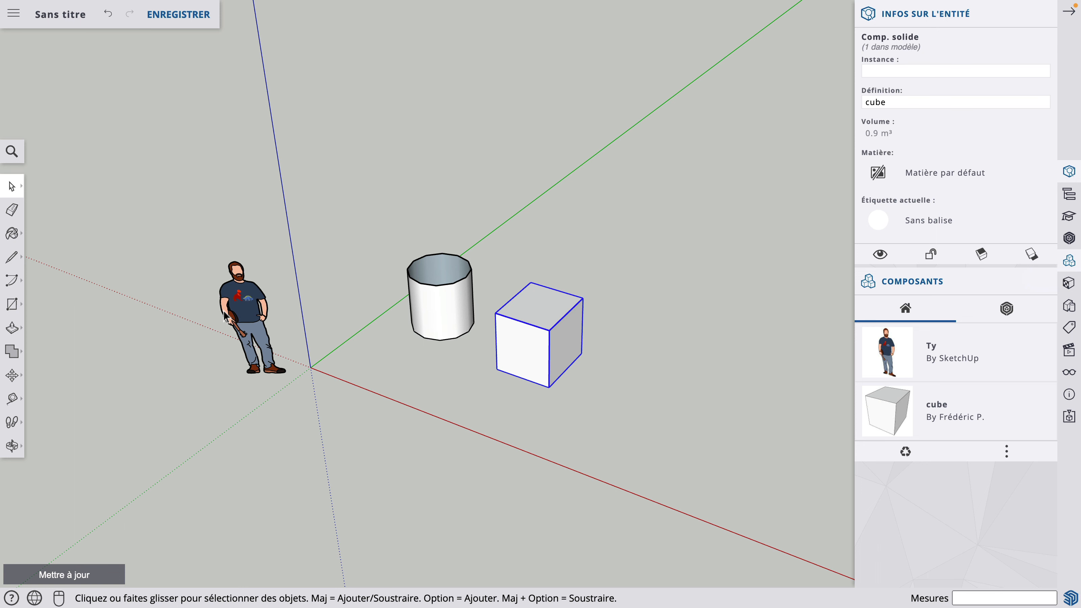
# Compare the entity information of the Ty figure, the cube and the cylinder by selecting each one.
pyautogui.click(246, 300)
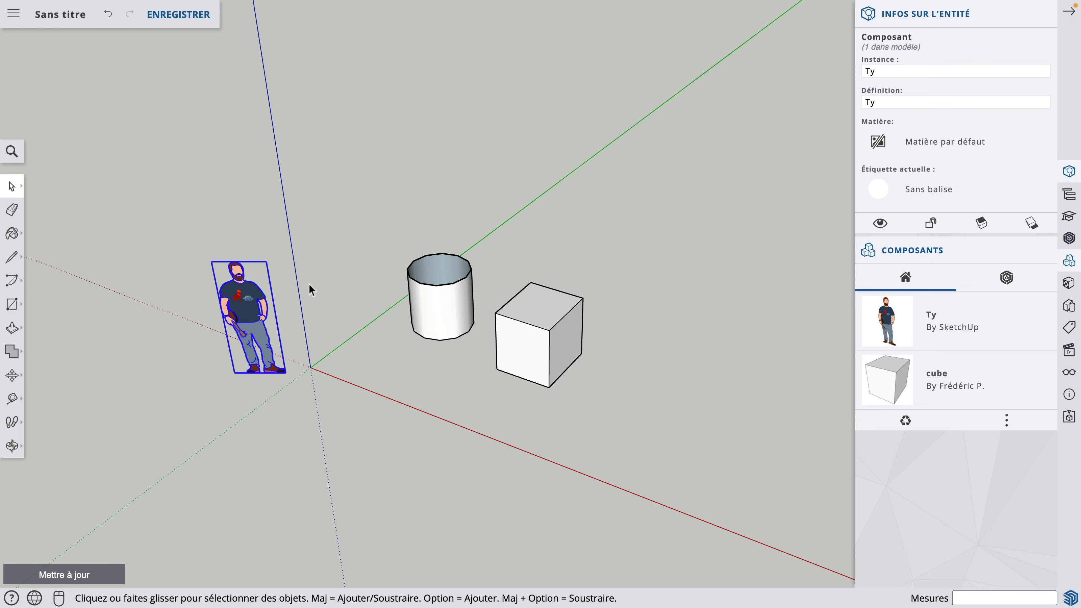
pyautogui.click(616, 251)
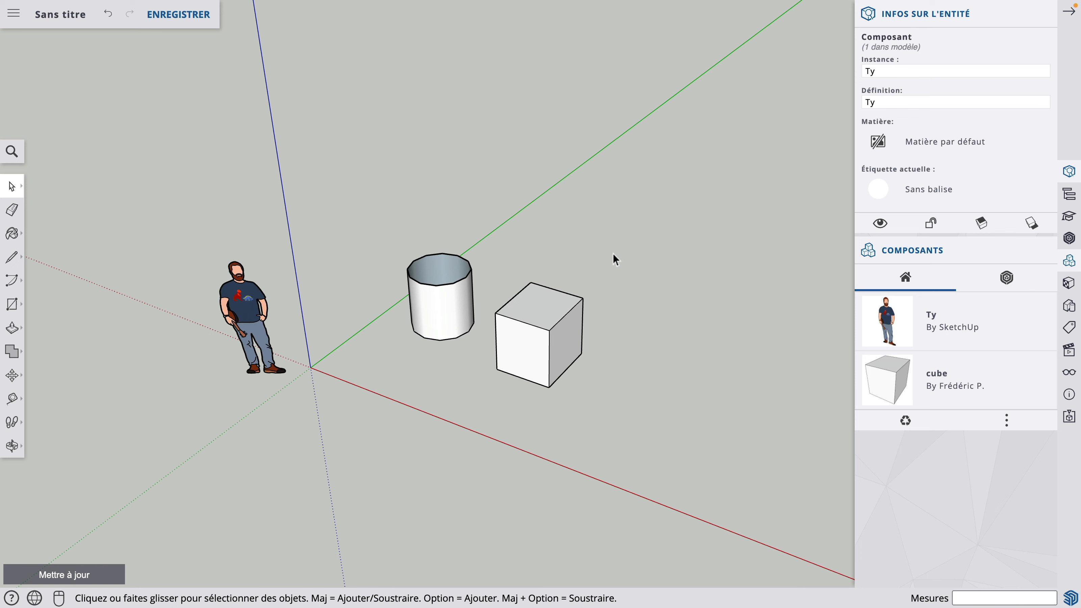
pyautogui.click(545, 336)
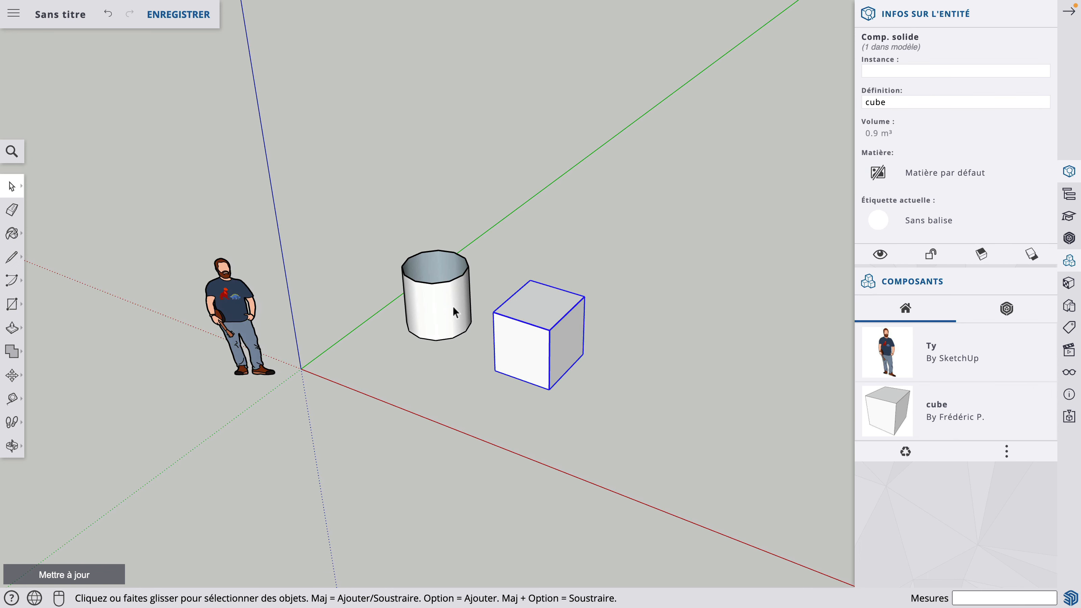
pyautogui.click(453, 305)
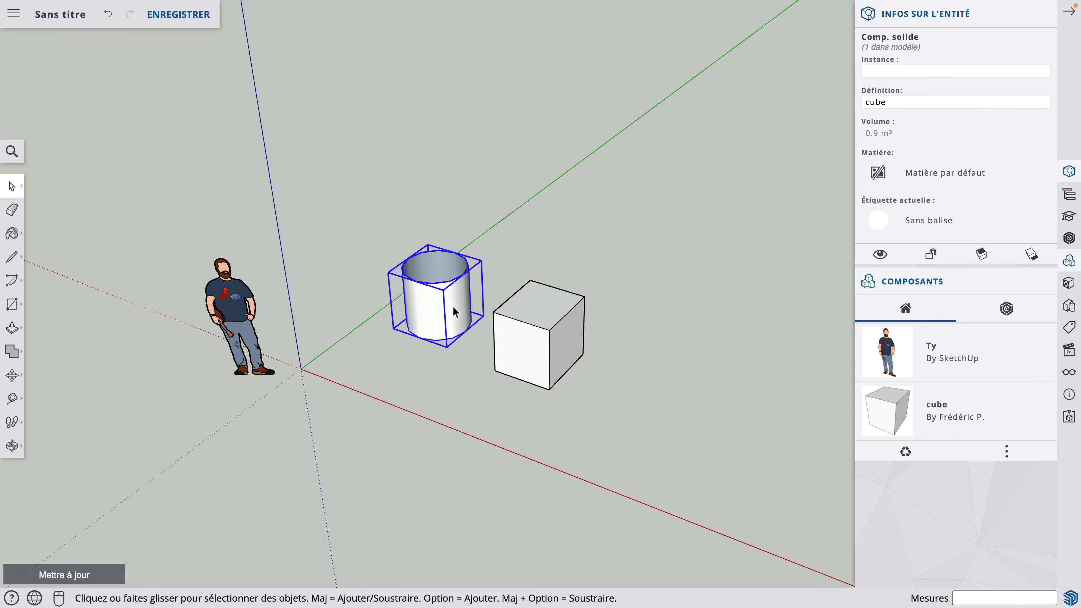
pyautogui.click(651, 249)
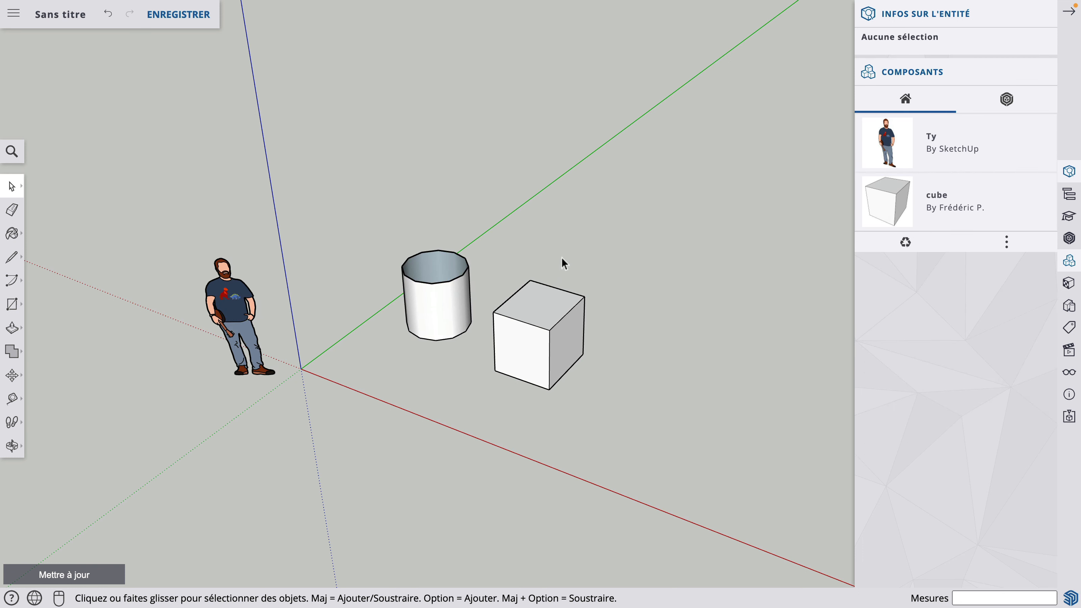
pyautogui.click(526, 352)
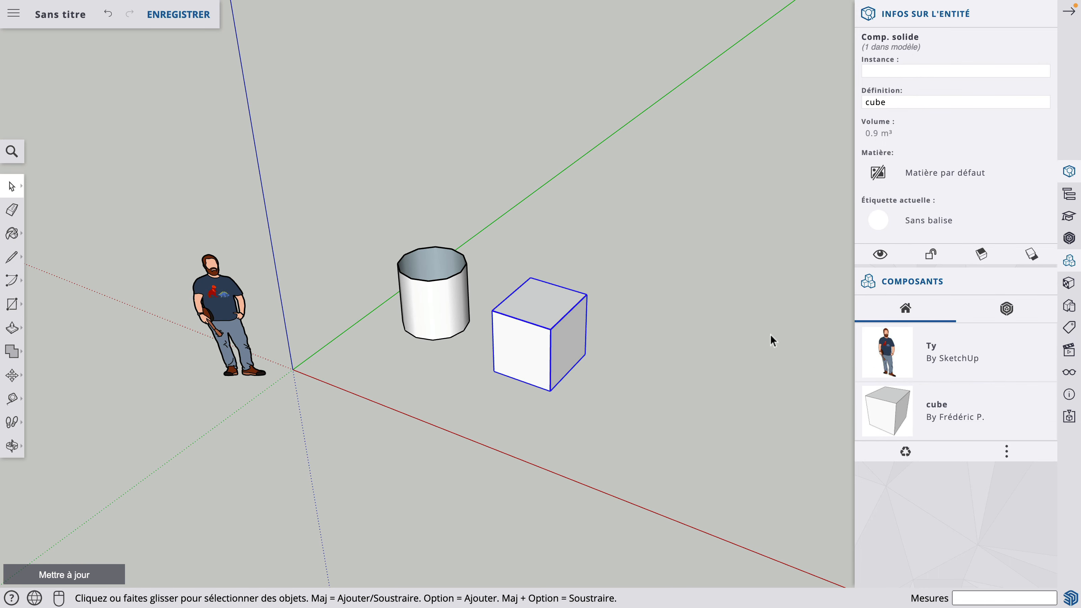
# Copy the cylinder group and the cube together about 2.3 m away, behind the originals.
pyautogui.scroll(1, 770, 335)
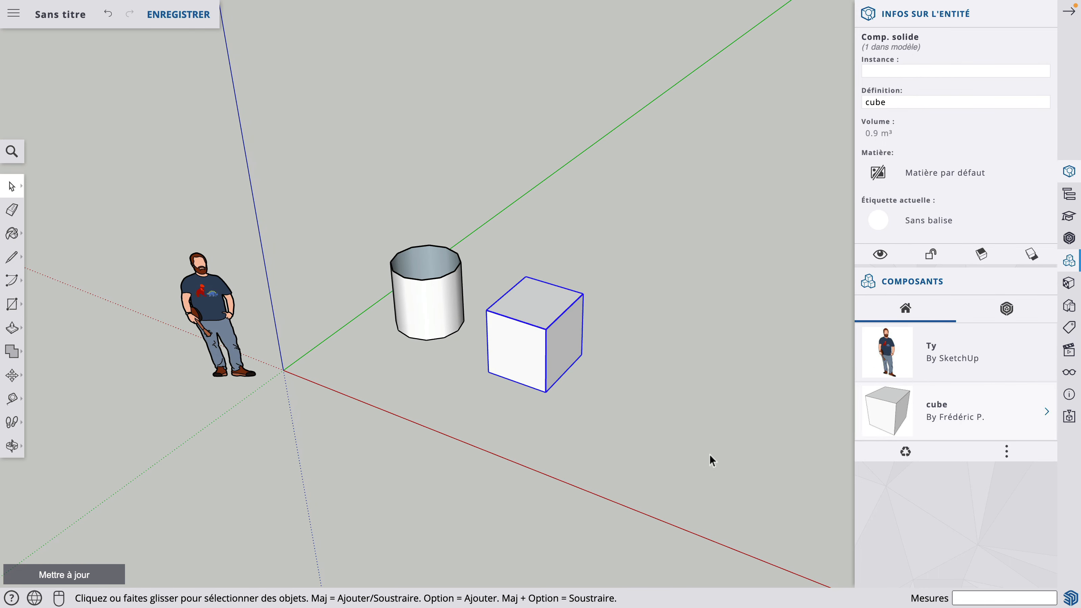
pyautogui.scroll(1, 496, 383)
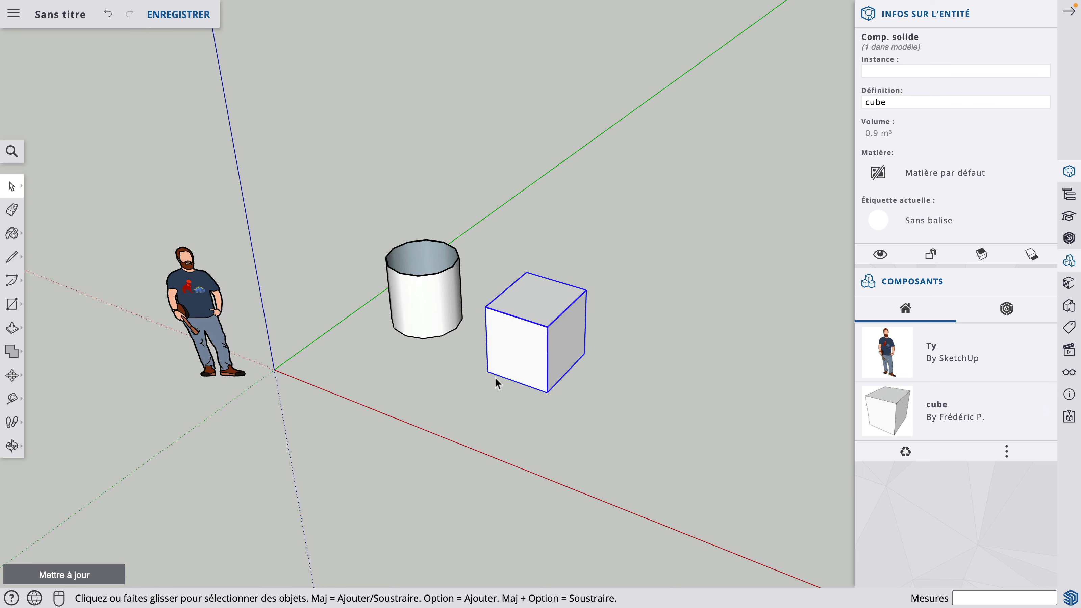
pyautogui.click(436, 315)
pyautogui.keyDown('shift'); pyautogui.click(517, 377); pyautogui.keyUp('shift')
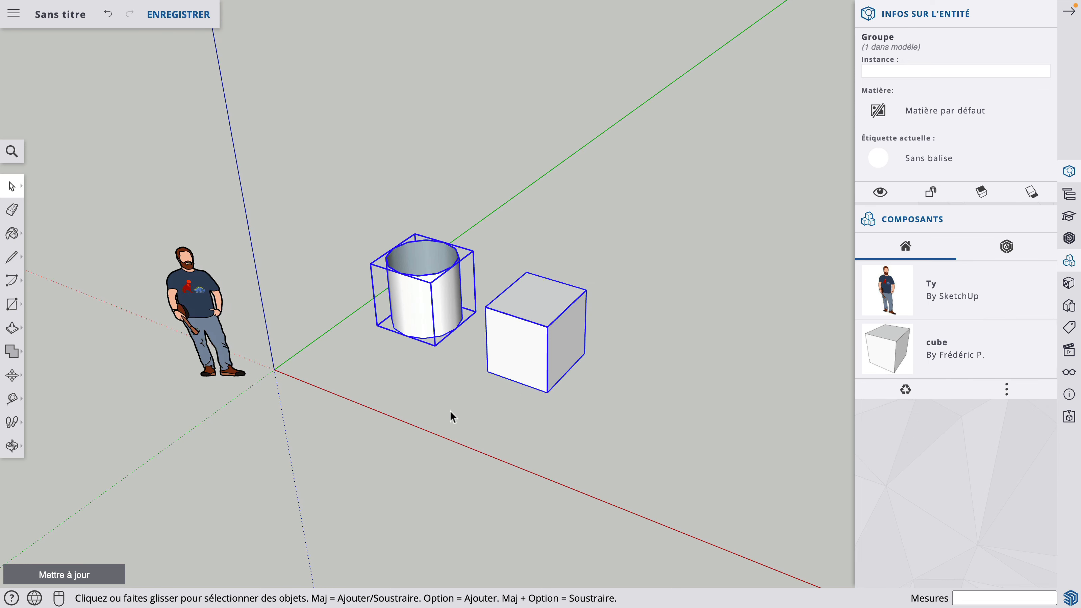
pyautogui.press('m')
pyautogui.click(487, 371)
pyautogui.press('alt')
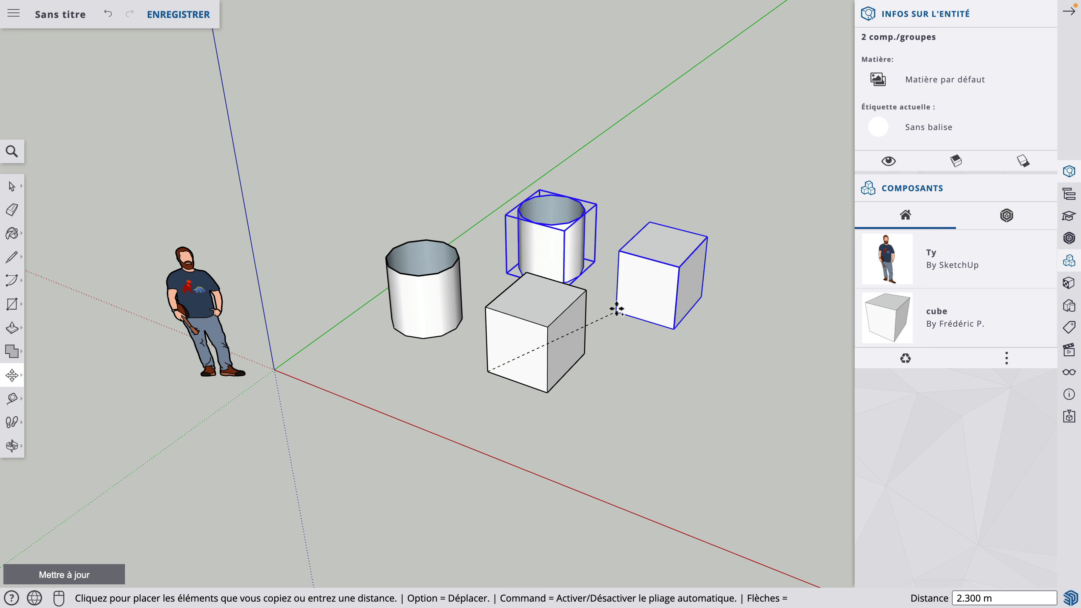
pyautogui.click(610, 304)
# Place two more copies of the cylinder and cube pair, about 4 m and 3.7 m from the preceding copy, and clear the selection.
pyautogui.click(612, 306)
pyautogui.press('alt')
pyautogui.scroll(1, 741, 275)
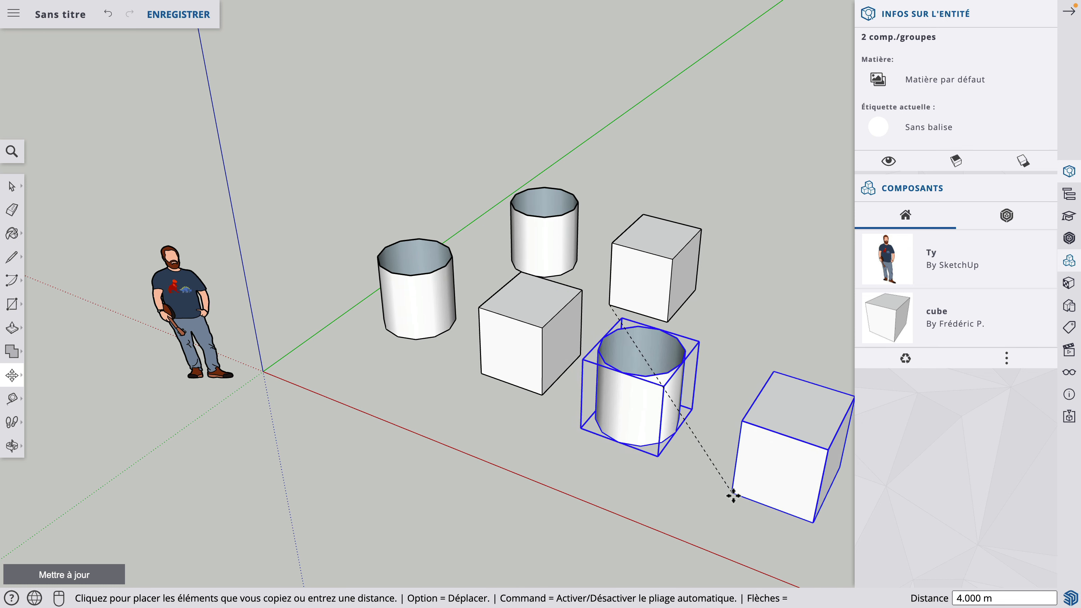
pyautogui.click(729, 496)
pyautogui.scroll(-1, 729, 498)
pyautogui.click(731, 492)
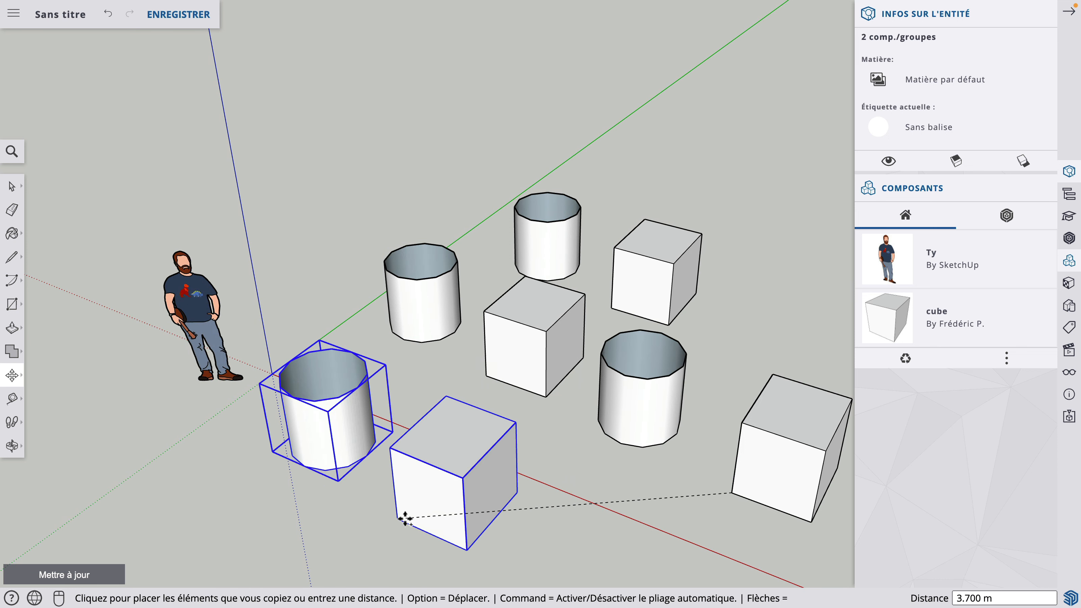
pyautogui.click(406, 517)
pyautogui.scroll(-1, 407, 518)
pyautogui.click(11, 186)
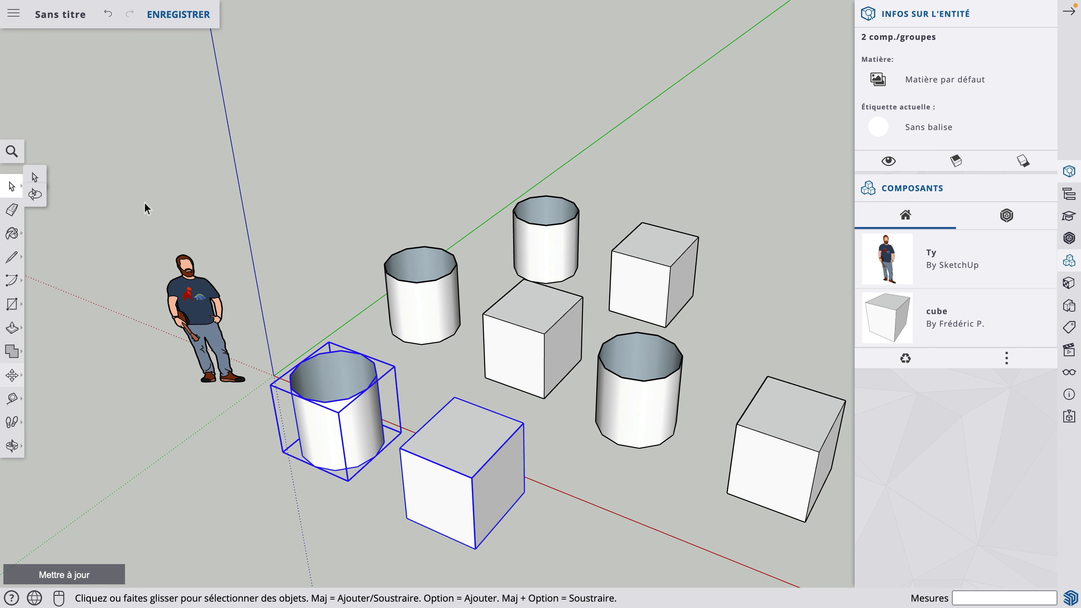
pyautogui.click(332, 226)
pyautogui.scroll(1, 367, 217)
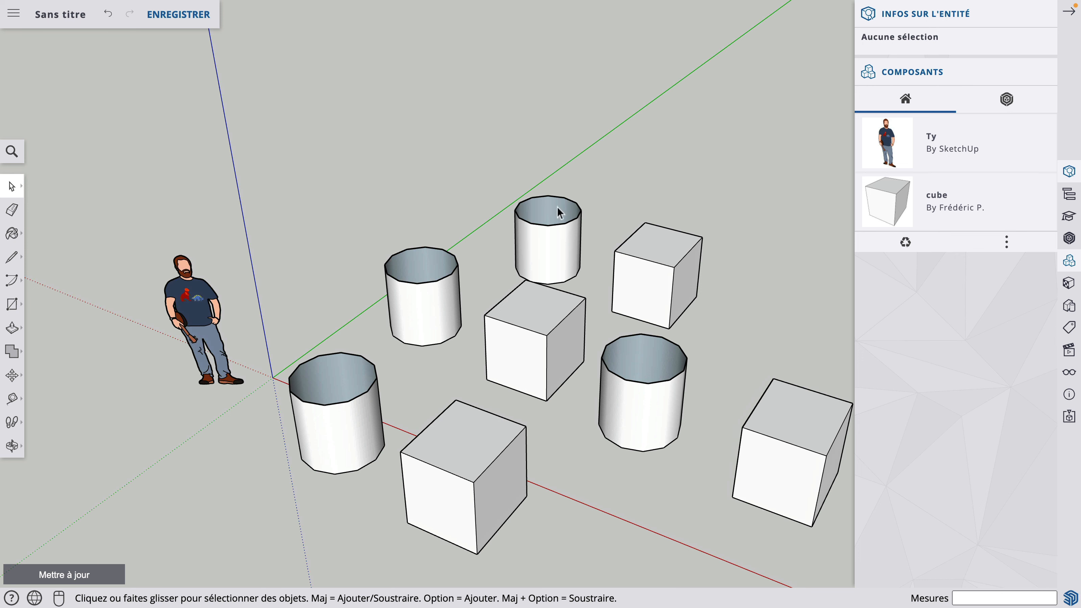
# Inside the middle cylinder group along the green axis, draw a line about 0.26 m long over the rim to close its top, and leave the group.
pyautogui.click(416, 301)
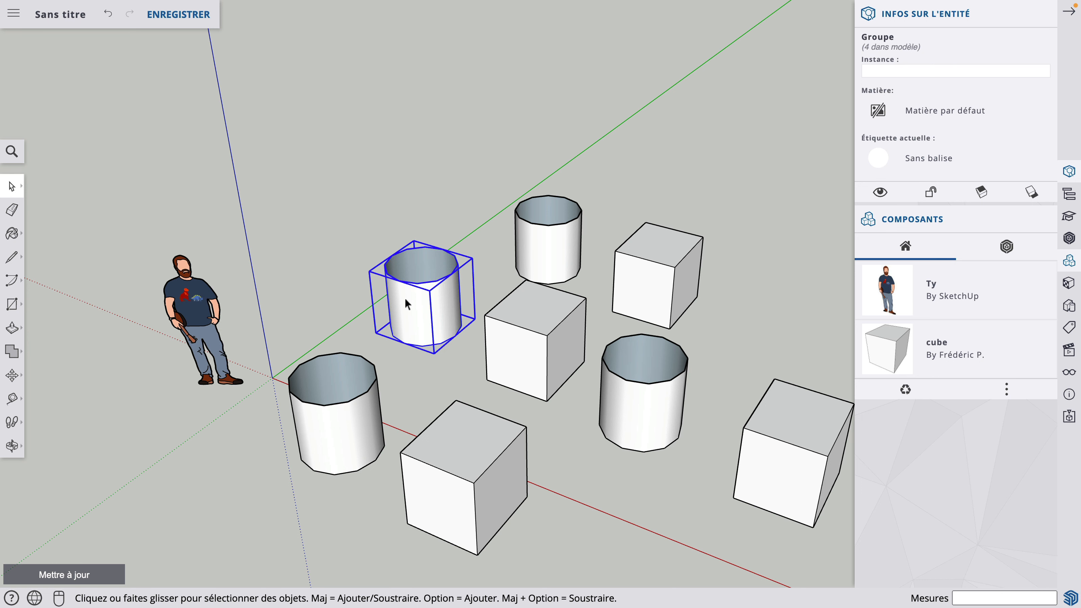
pyautogui.doubleClick(405, 297)
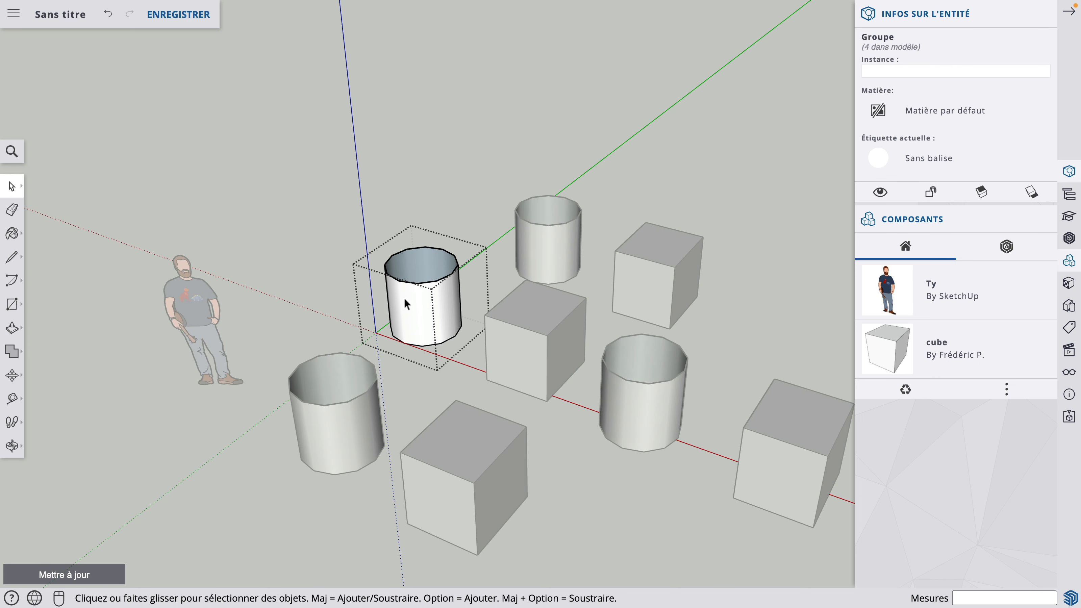
pyautogui.click(19, 258)
pyautogui.click(407, 248)
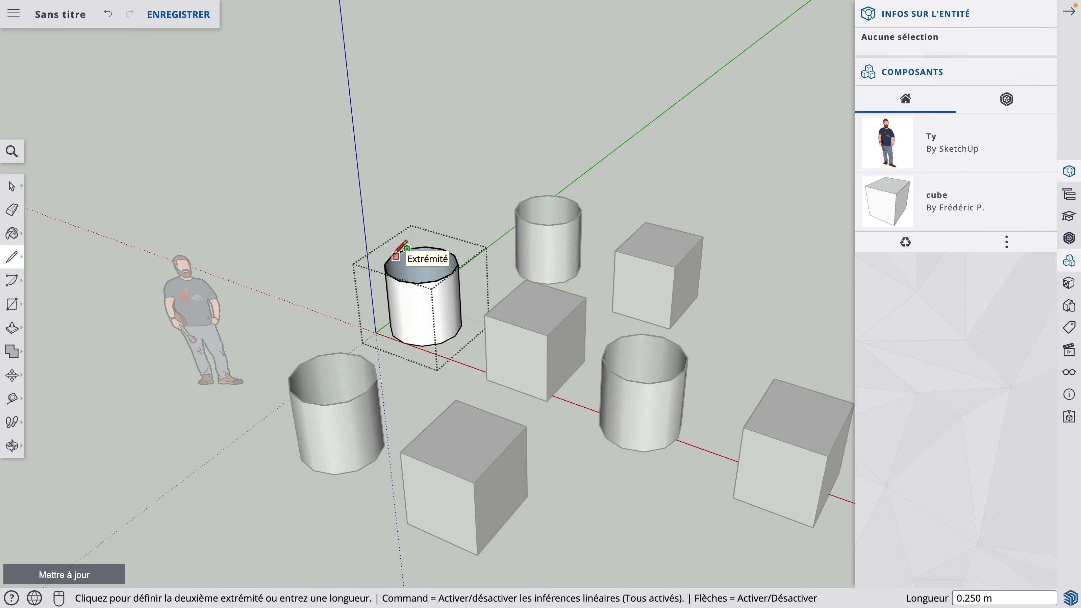
pyautogui.press('Escape')
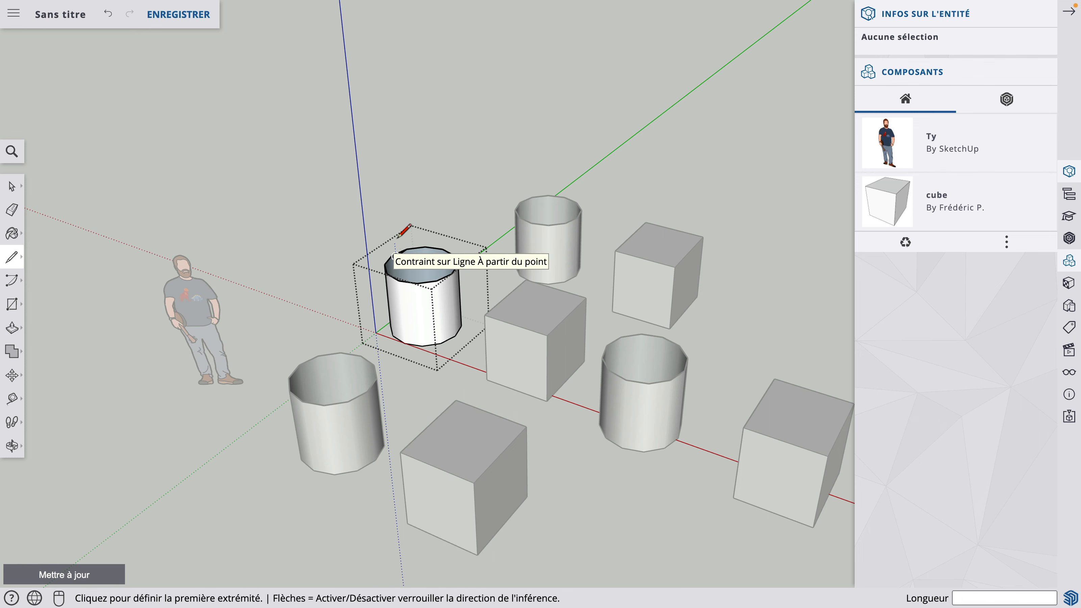
pyautogui.scroll(-1, 398, 200)
pyautogui.scroll(5, 404, 246)
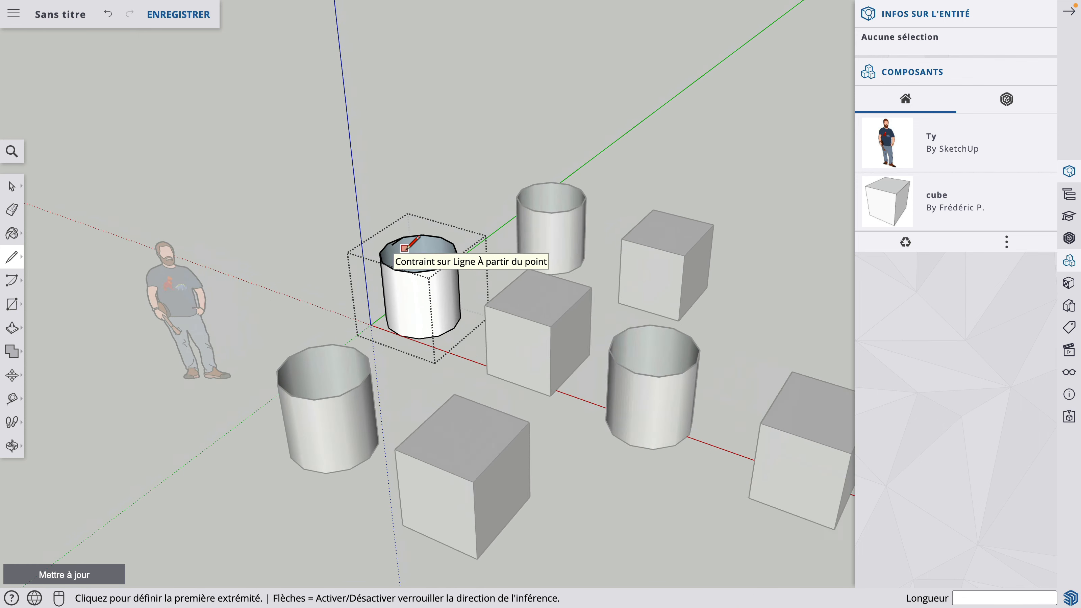
pyautogui.click(428, 256)
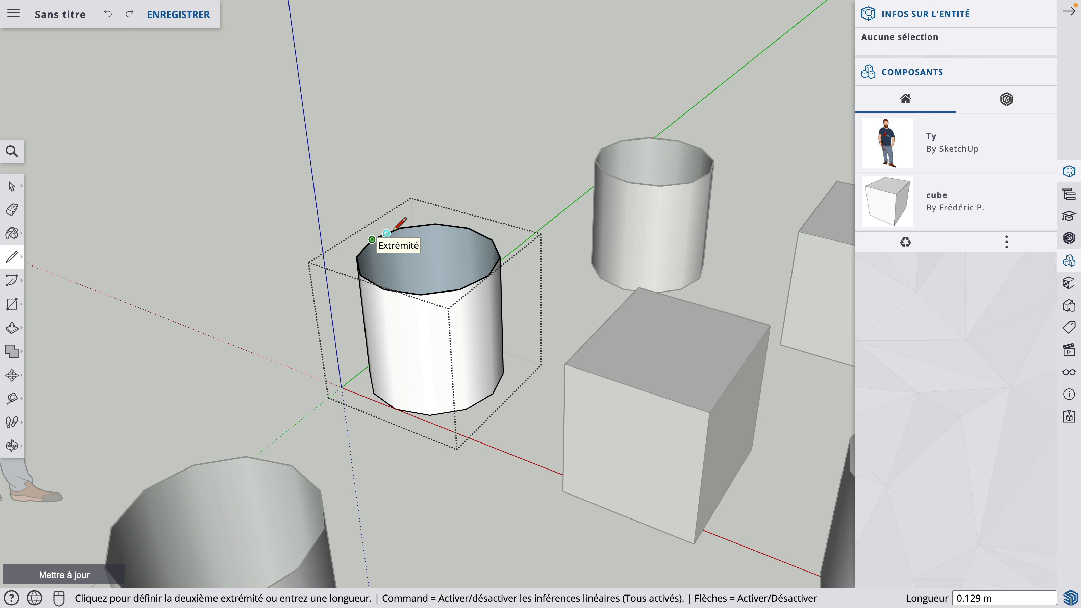
pyautogui.click(399, 228)
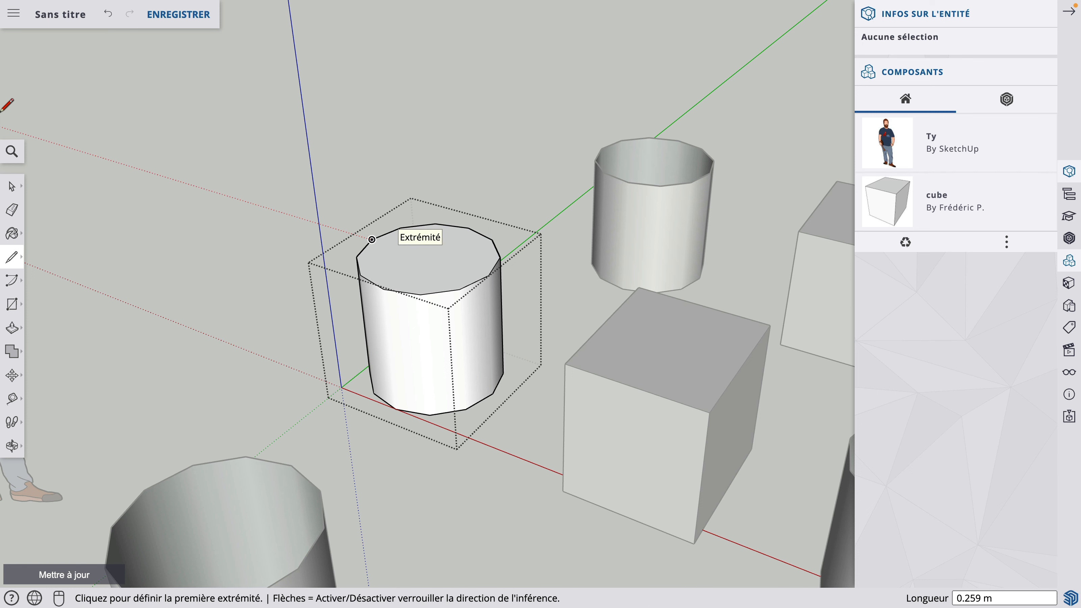
pyautogui.click(12, 186)
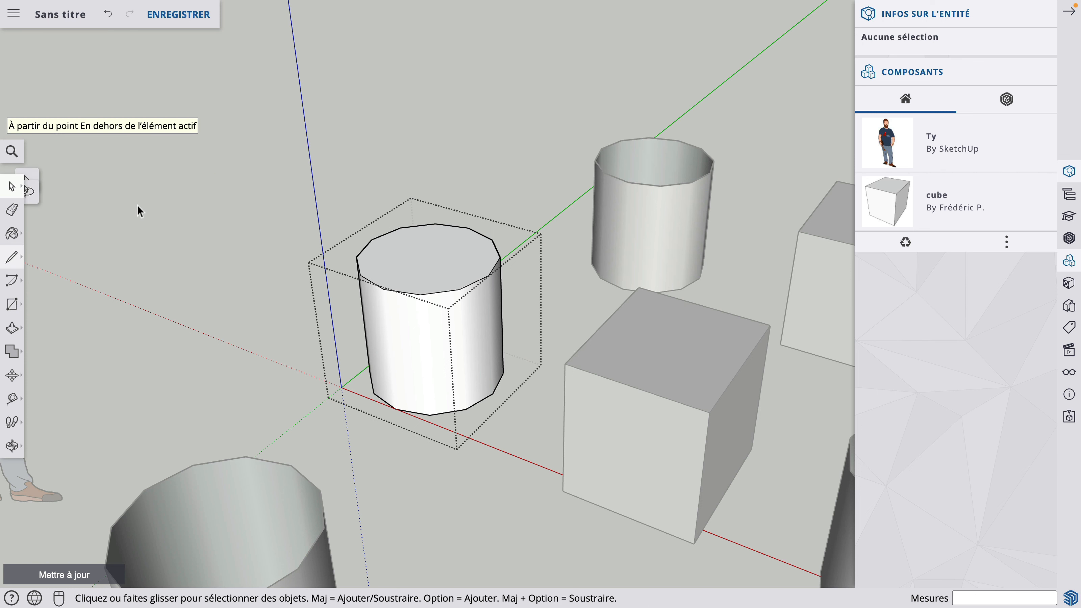
pyautogui.click(240, 192)
pyautogui.scroll(-8, 255, 183)
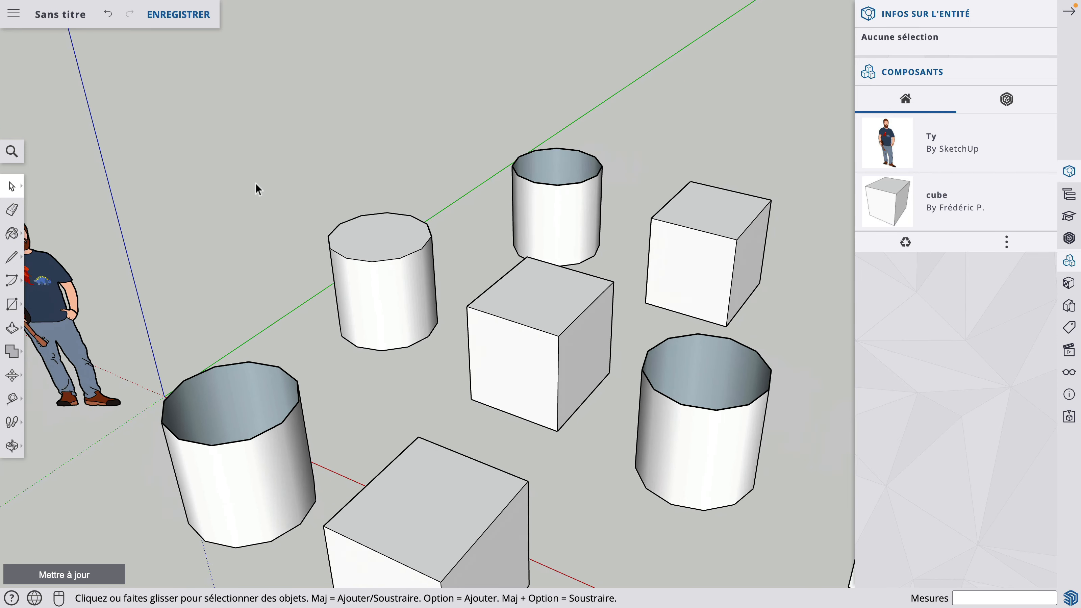
# Edit the cube component farthest along the red axis, delete its top face and leave the component.
pyautogui.scroll(-3, 255, 182)
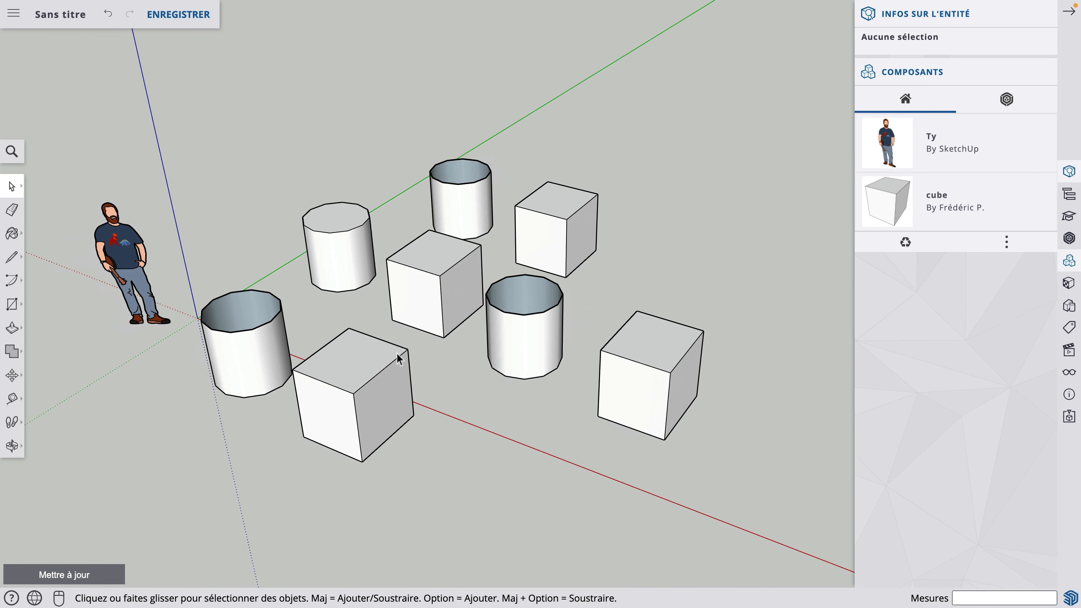
pyautogui.click(413, 289)
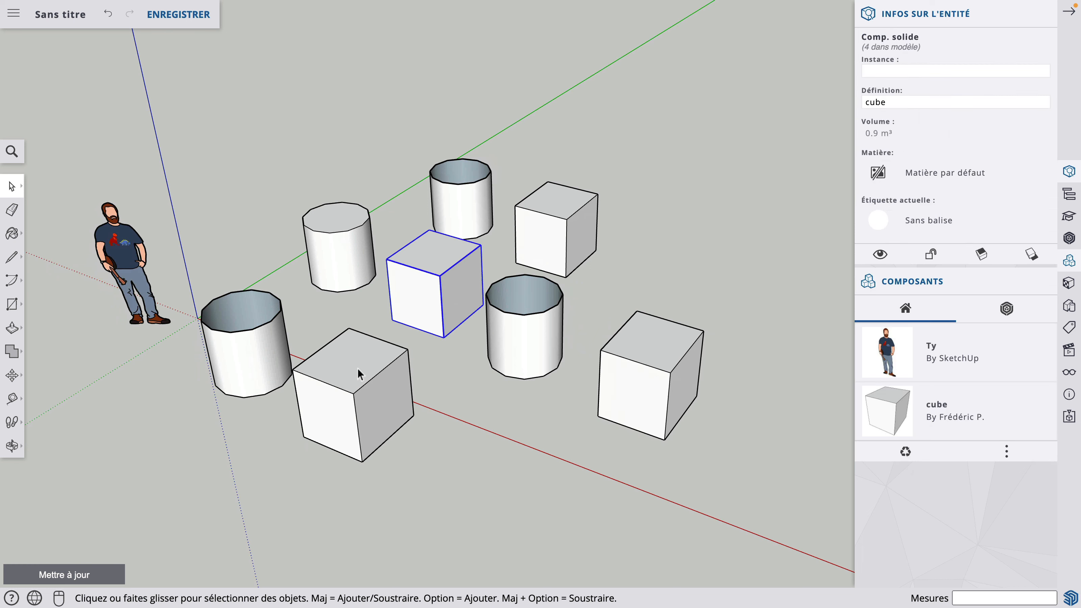
pyautogui.click(357, 370)
pyautogui.doubleClick(627, 390)
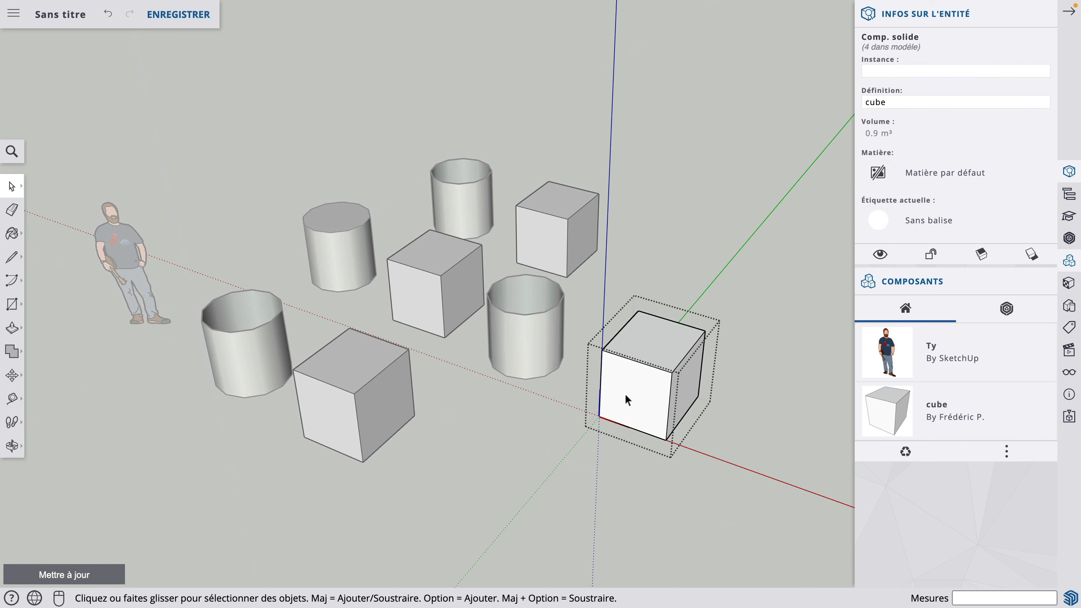
pyautogui.click(655, 339)
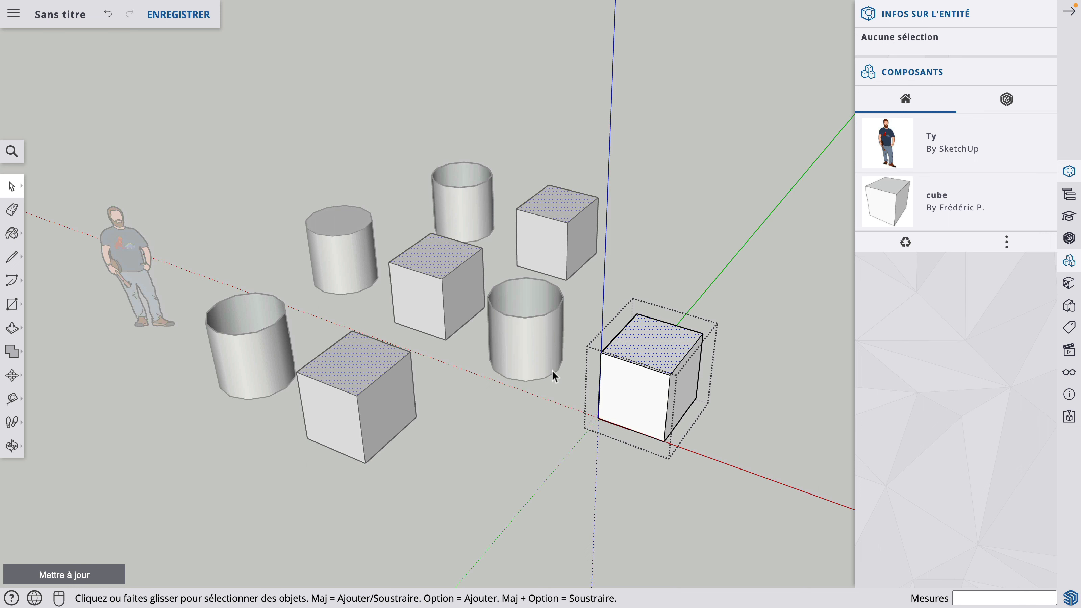
pyautogui.press('Delete')
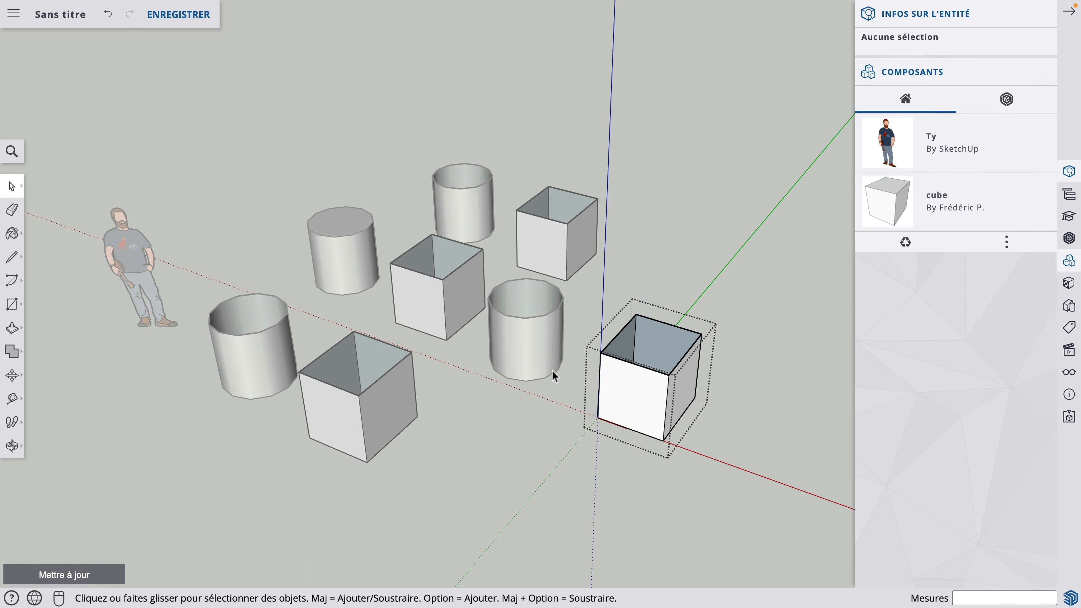
pyautogui.click(468, 406)
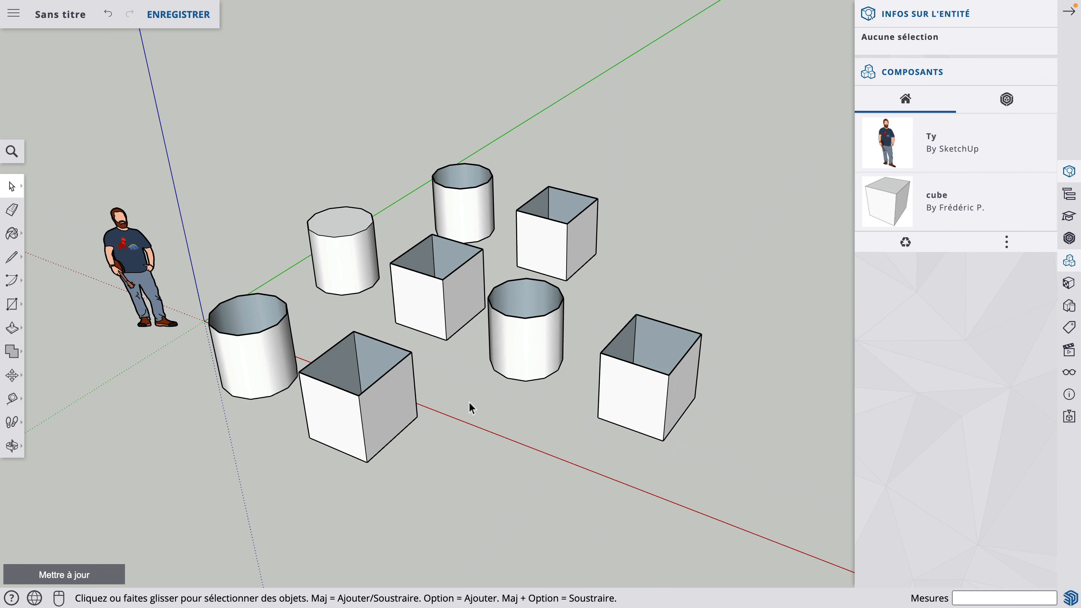
# Reopen the same cube component, draw a 0.9 m line along its rear top edge to restore the top face, and leave the component.
pyautogui.doubleClick(631, 390)
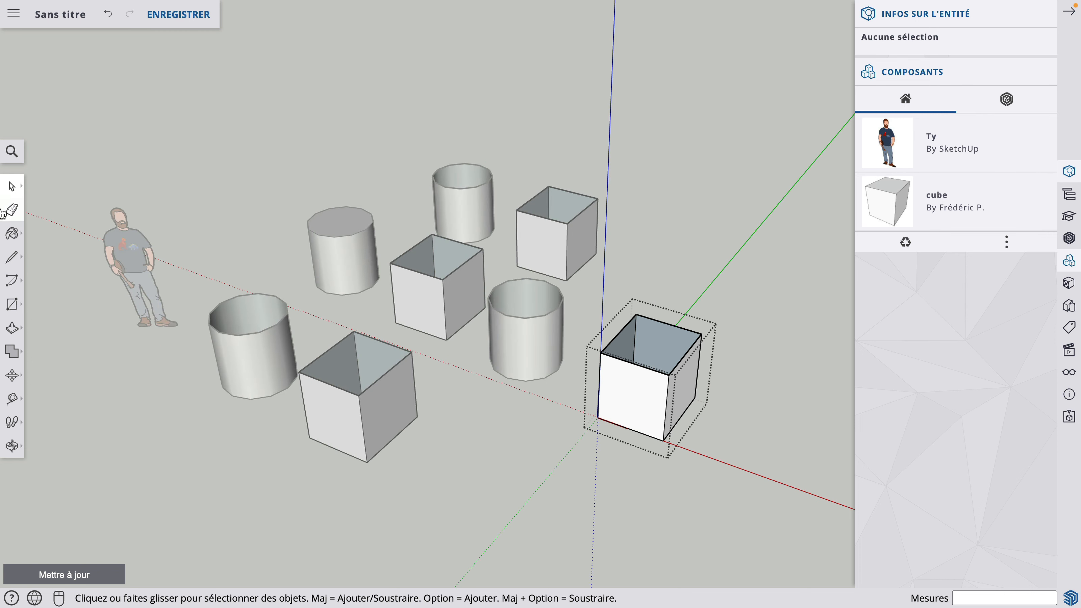
pyautogui.click(12, 257)
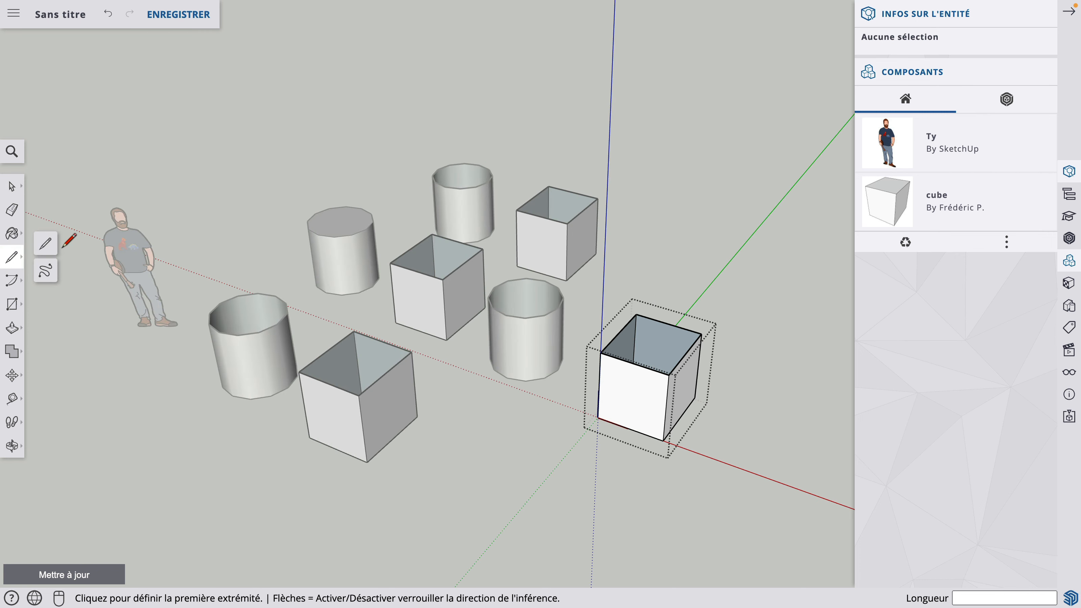
pyautogui.click(635, 313)
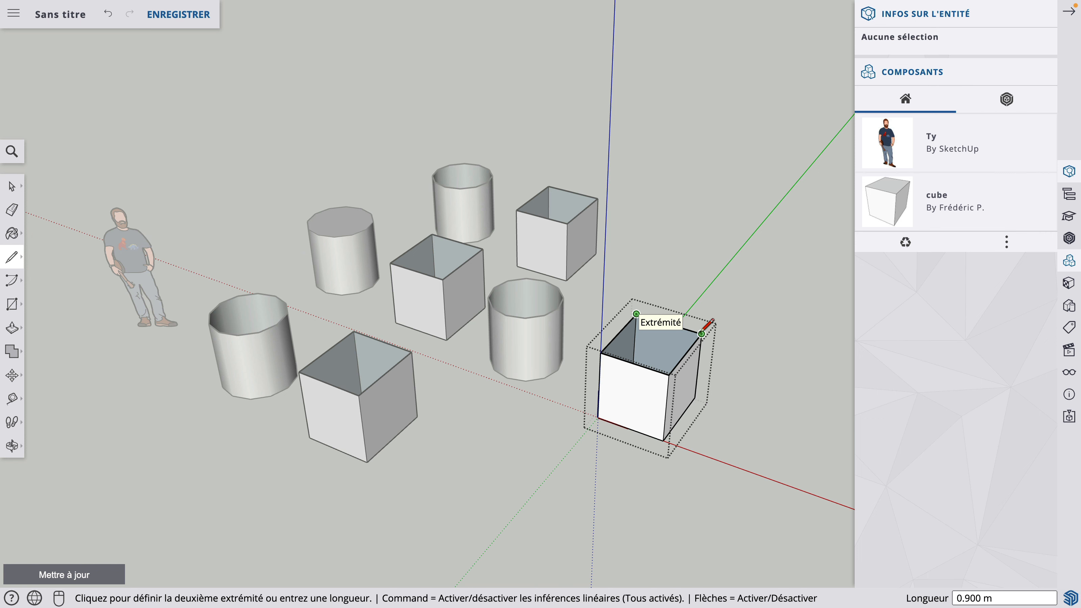
pyautogui.click(701, 333)
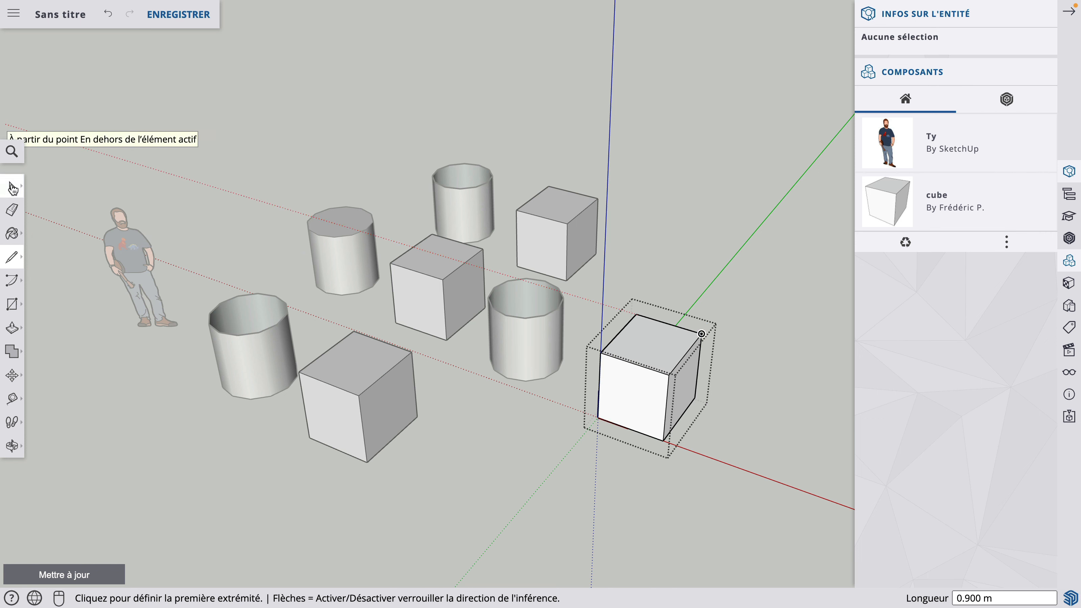
pyautogui.click(12, 186)
pyautogui.click(300, 162)
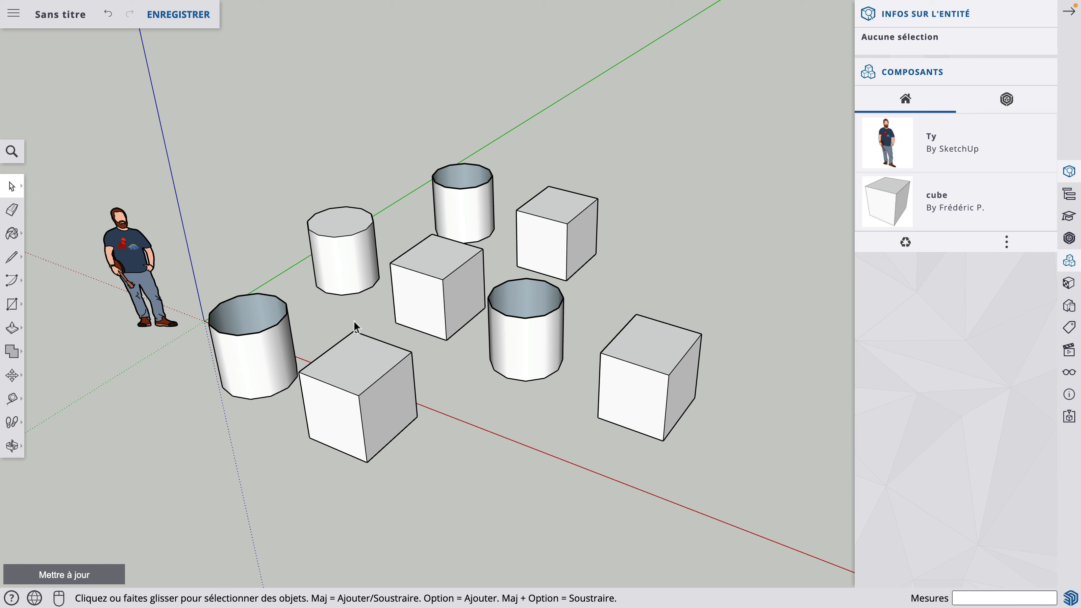
# Stamp three copies of the Ty figure in a row behind the original, the last two about 3.5 m and 6.1 m from it.
pyautogui.click(135, 271)
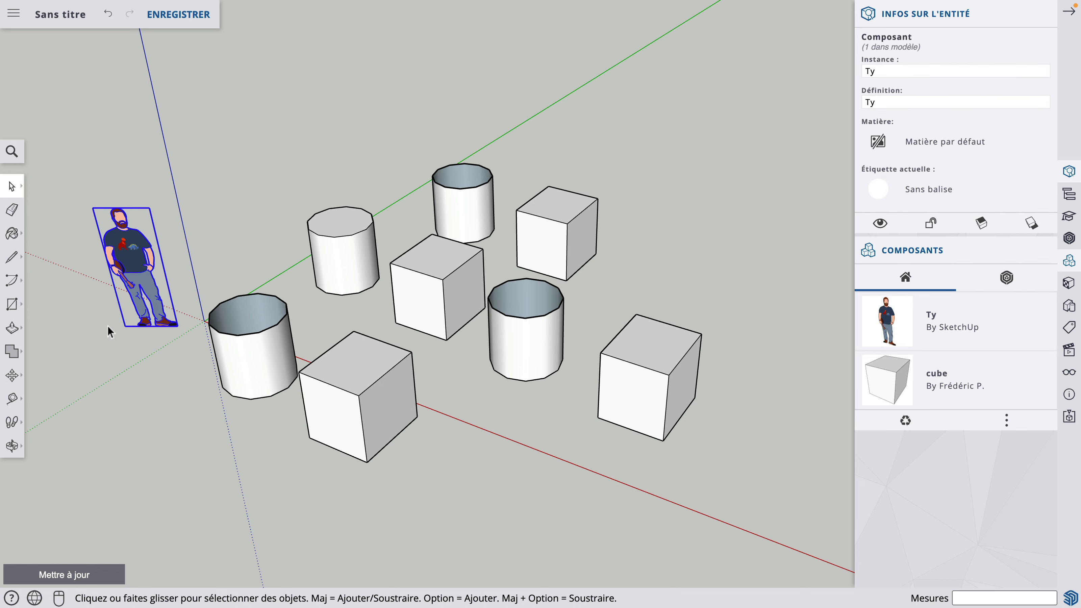
pyautogui.scroll(1, 147, 376)
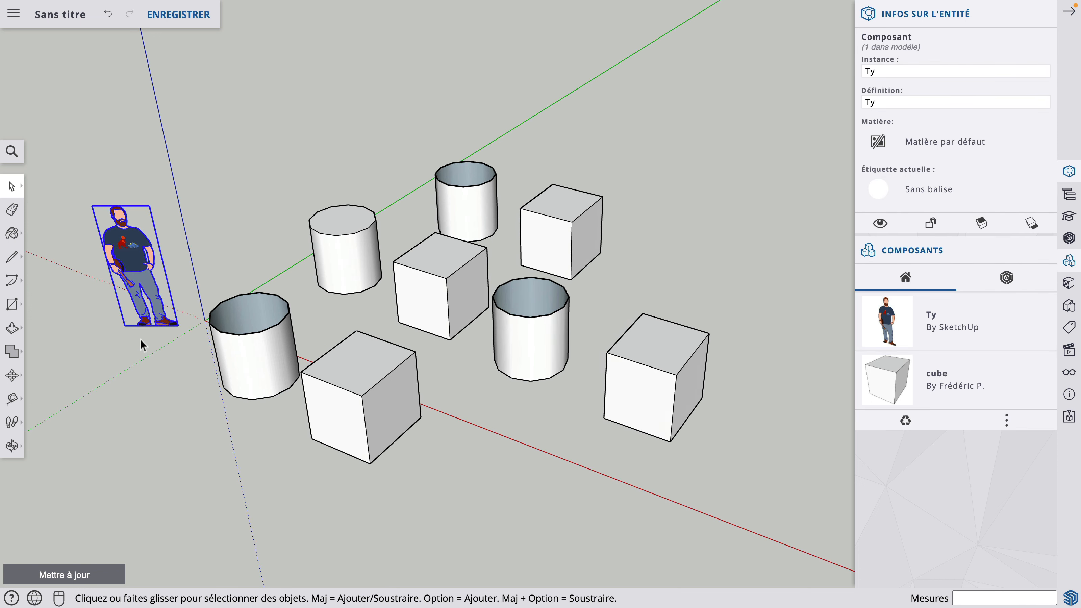
pyautogui.click(12, 375)
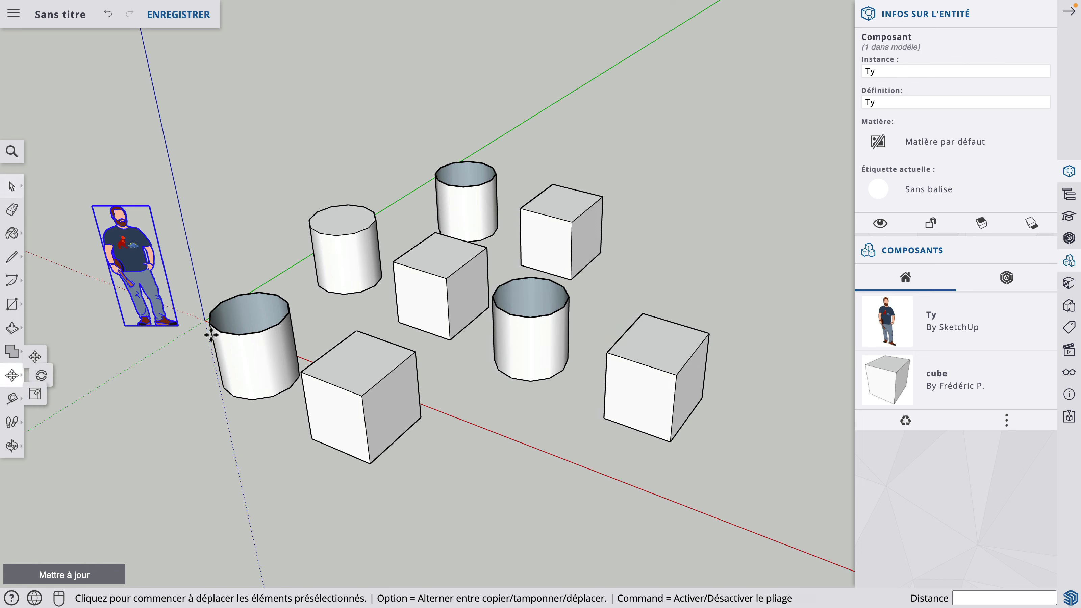
pyautogui.press('alt')
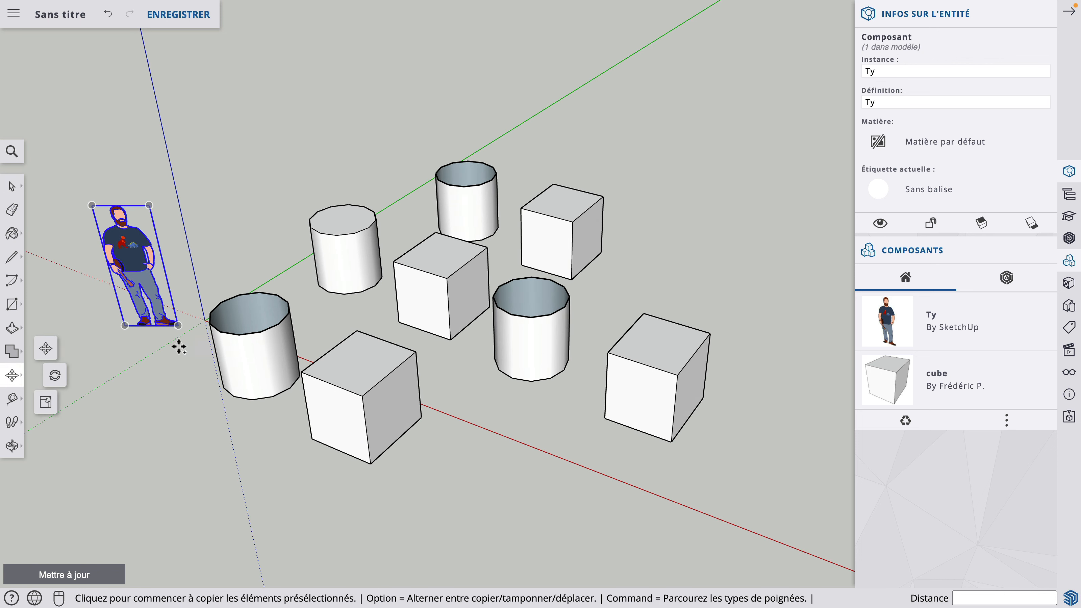
pyautogui.press('alt')
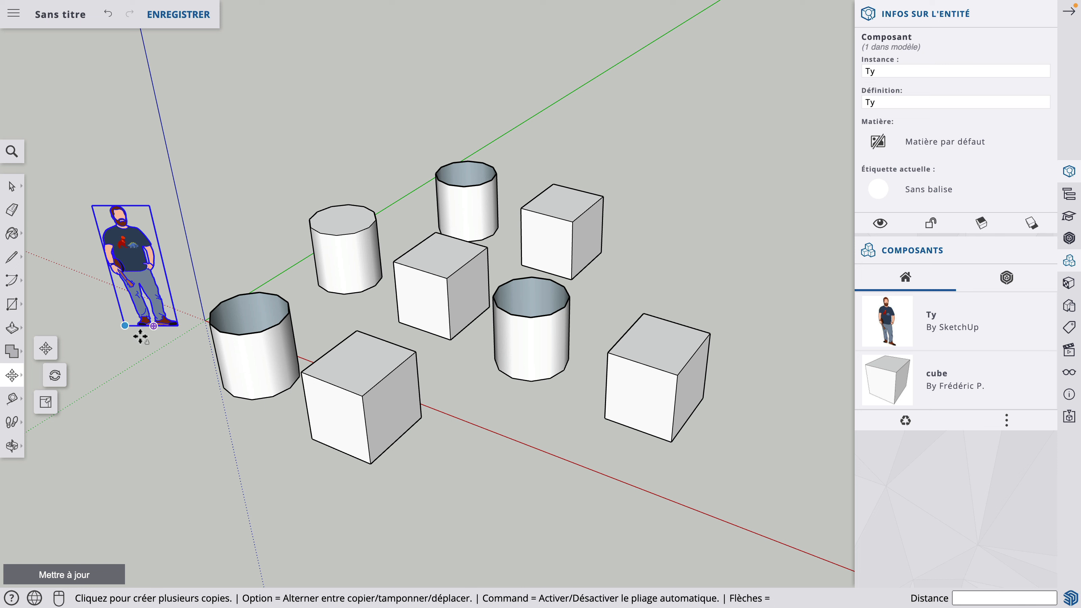
pyautogui.click(177, 325)
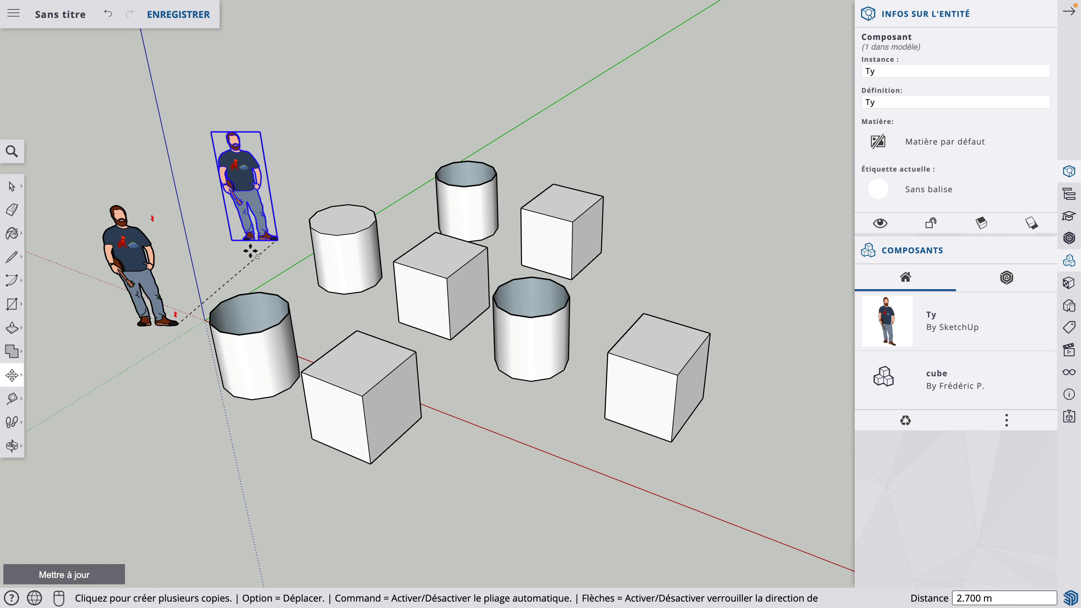
pyautogui.click(228, 262)
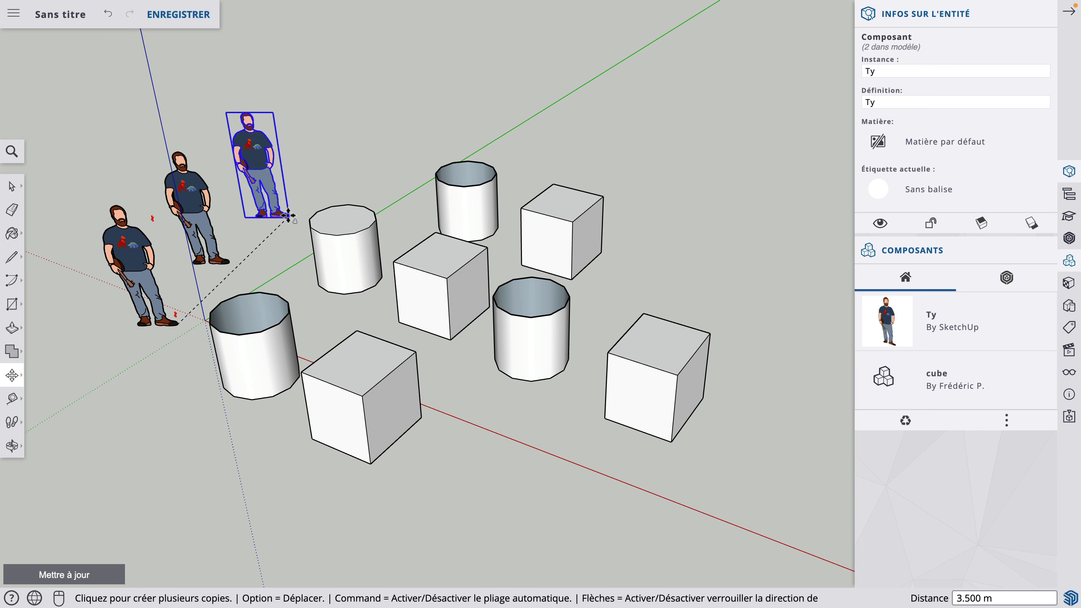
pyautogui.click(288, 215)
pyautogui.click(379, 163)
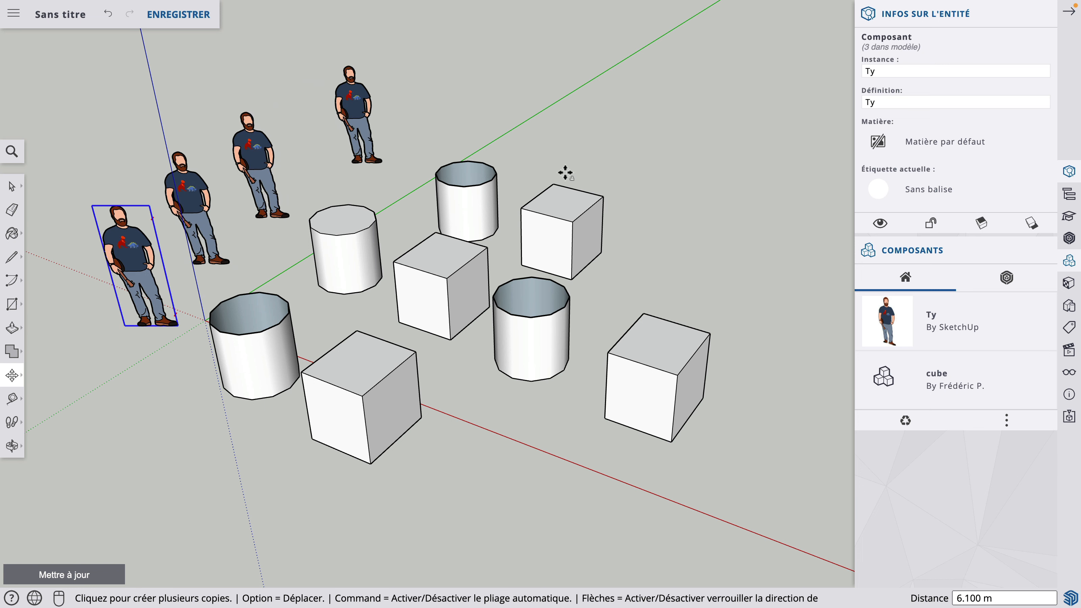
# Stamp one Ty copy on top of the rear cube and another on the closed cylinder, ending the copying and clearing the selection.
pyautogui.click(569, 204)
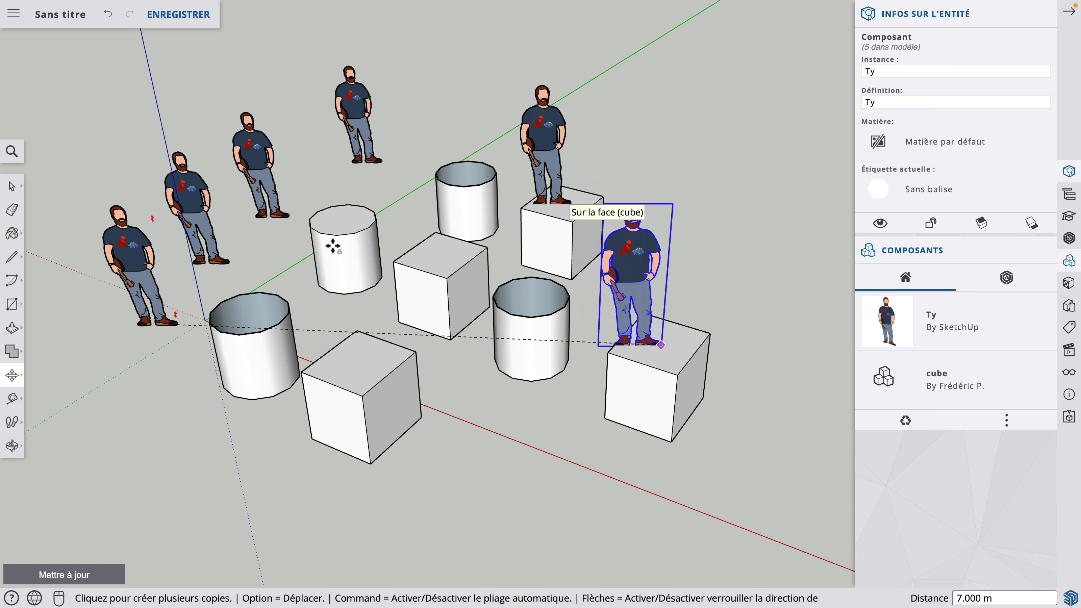
pyautogui.click(371, 228)
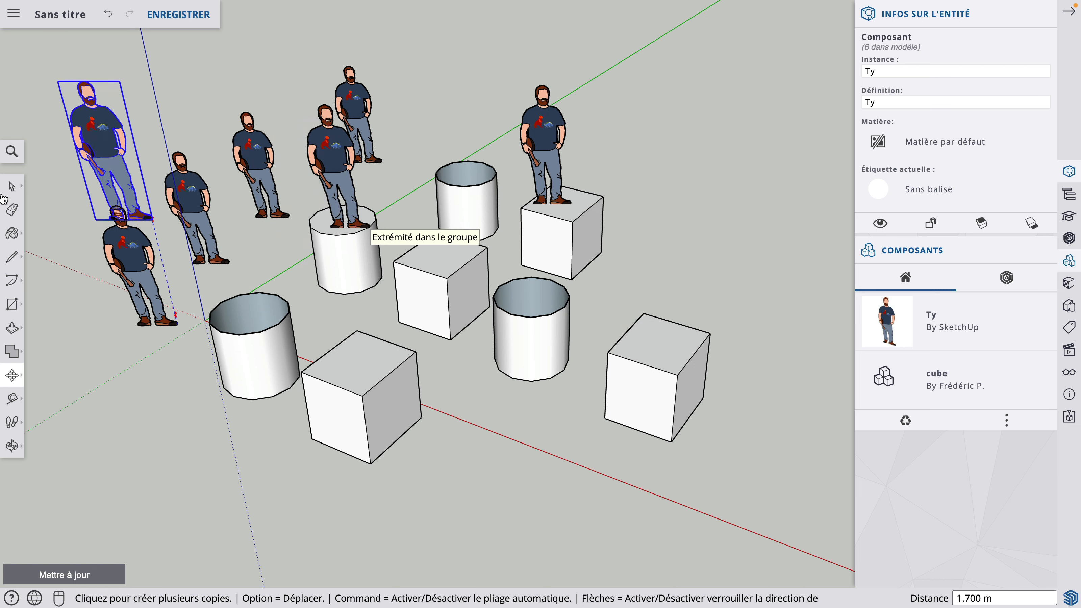
pyautogui.press('Escape')
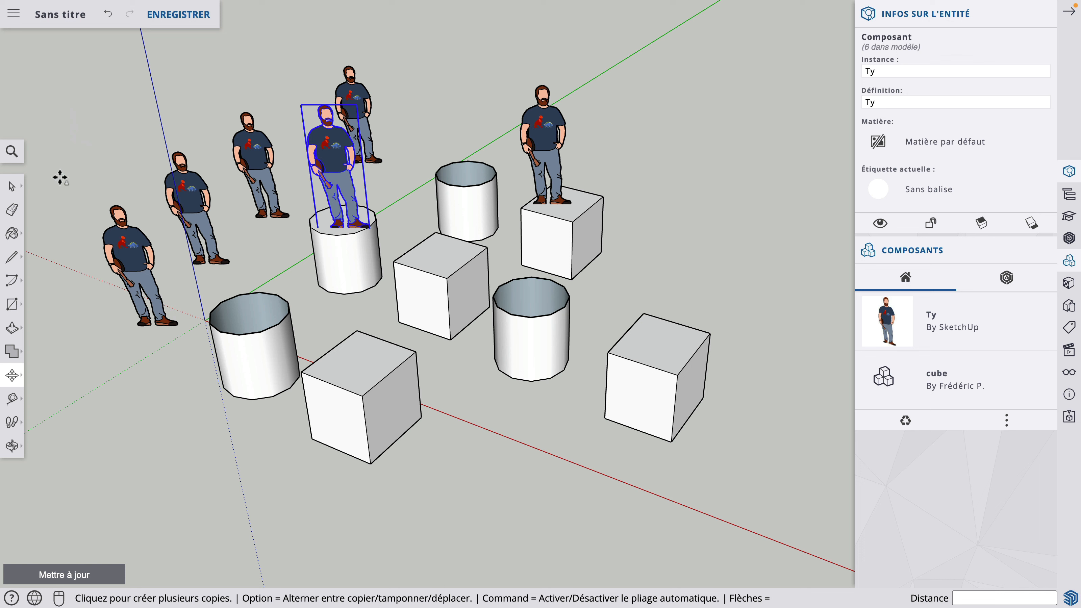
pyautogui.click(12, 186)
pyautogui.click(127, 168)
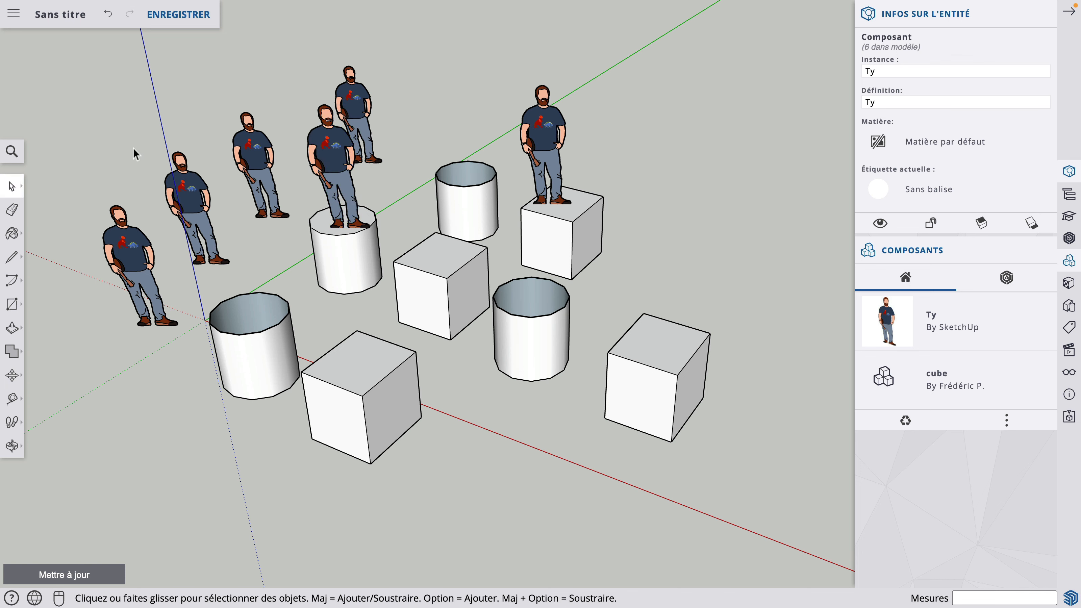
# Edit the third Ty in the row and delete the red dinosaur, including its small brown eye, from the T-shirt.
pyautogui.click(250, 154)
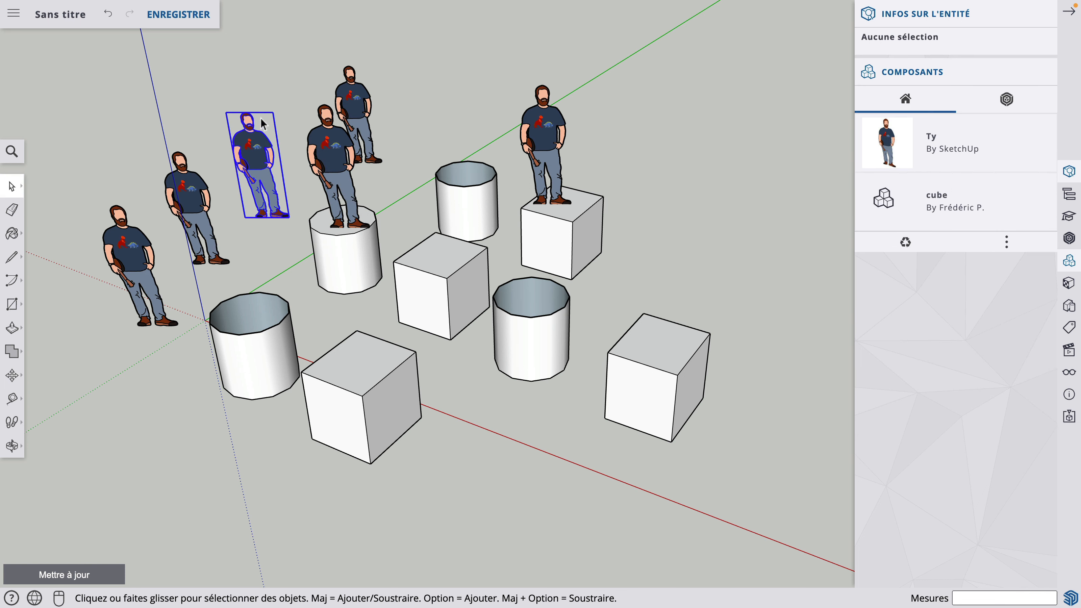
pyautogui.doubleClick(250, 148)
pyautogui.scroll(-5, 249, 137)
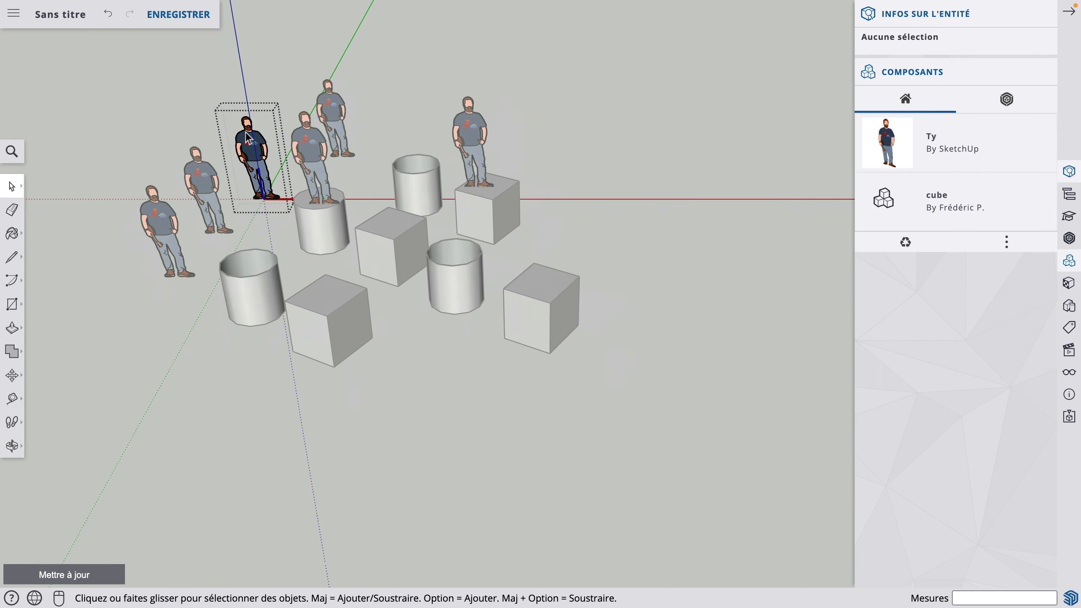
pyautogui.scroll(10, 249, 138)
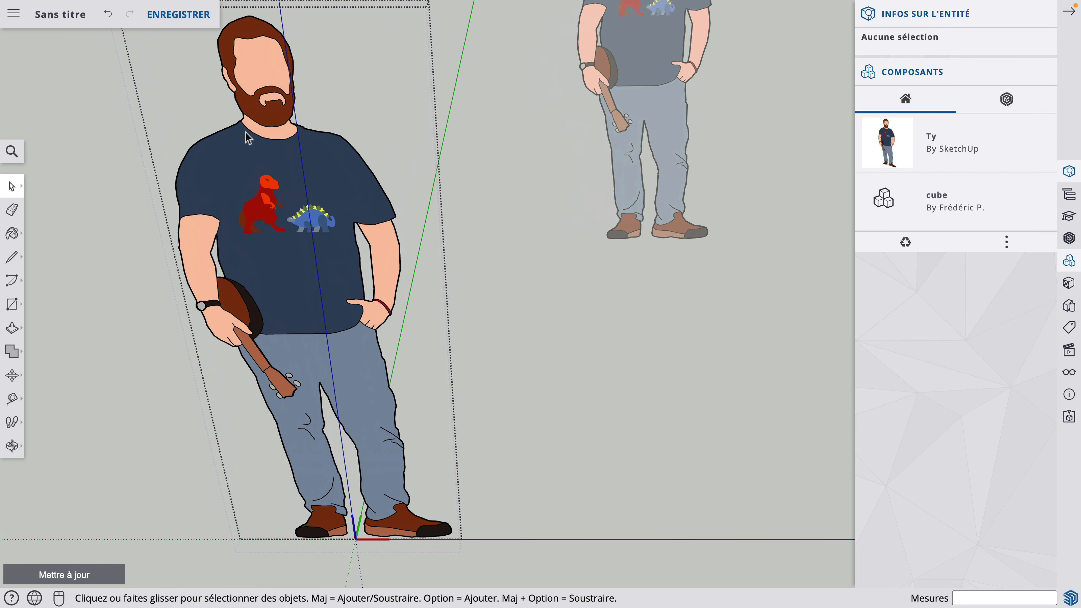
pyautogui.scroll(3, 242, 165)
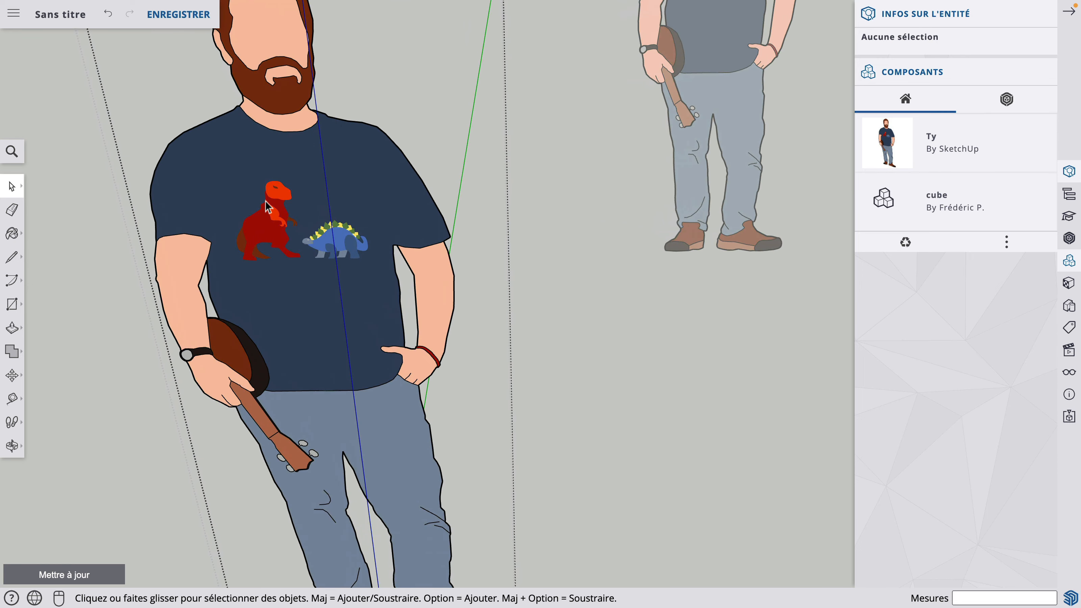
pyautogui.scroll(3, 265, 202)
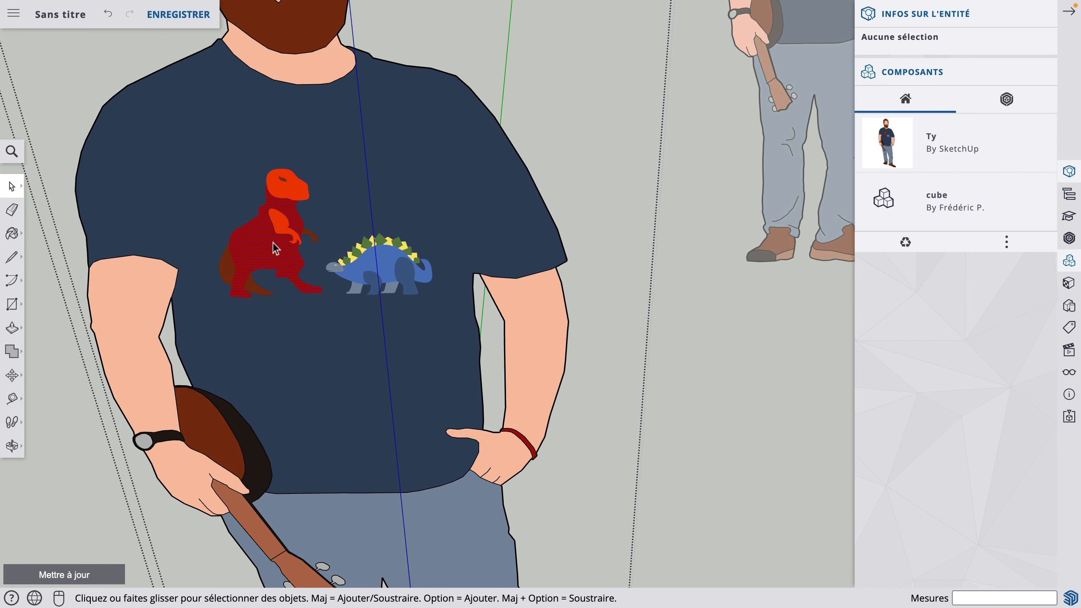
pyautogui.click(257, 236)
pyautogui.scroll(3, 251, 232)
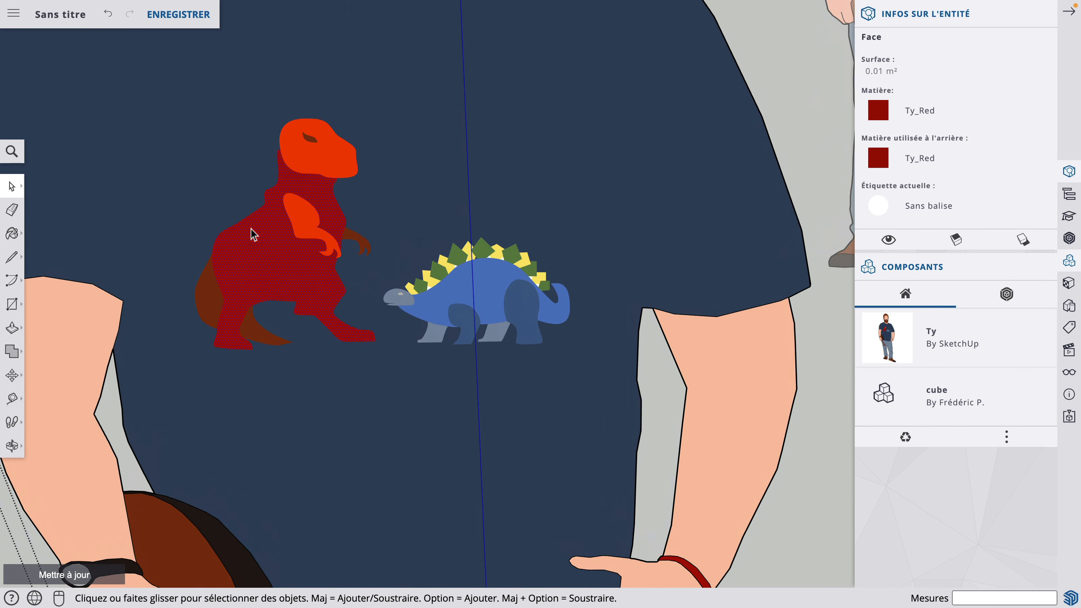
pyautogui.tripleClick(269, 246)
pyautogui.press('Delete')
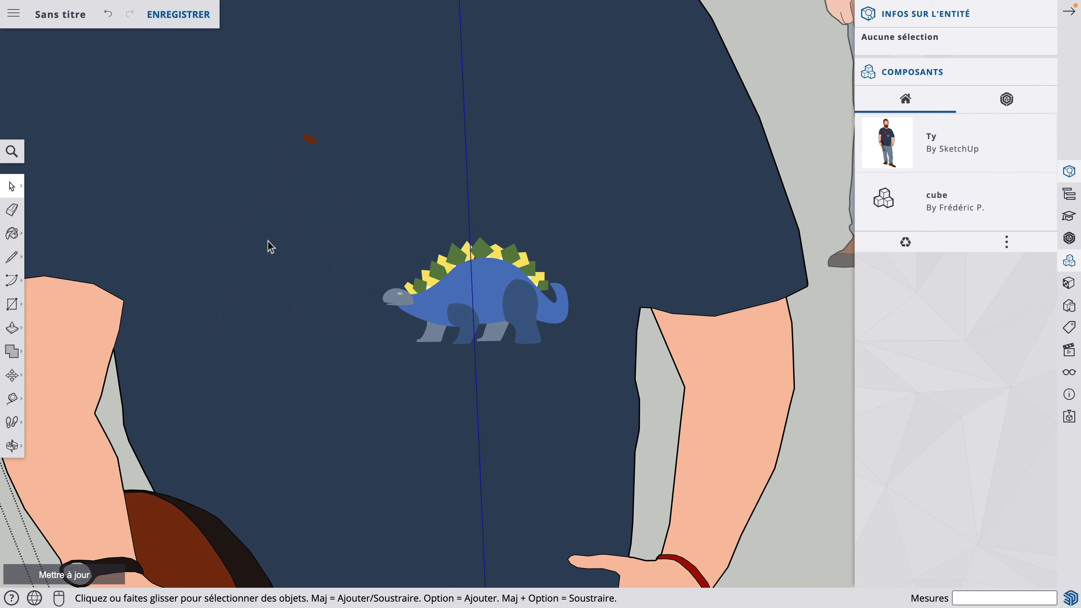
pyautogui.moveTo(279, 114); pyautogui.dragTo(337, 175)
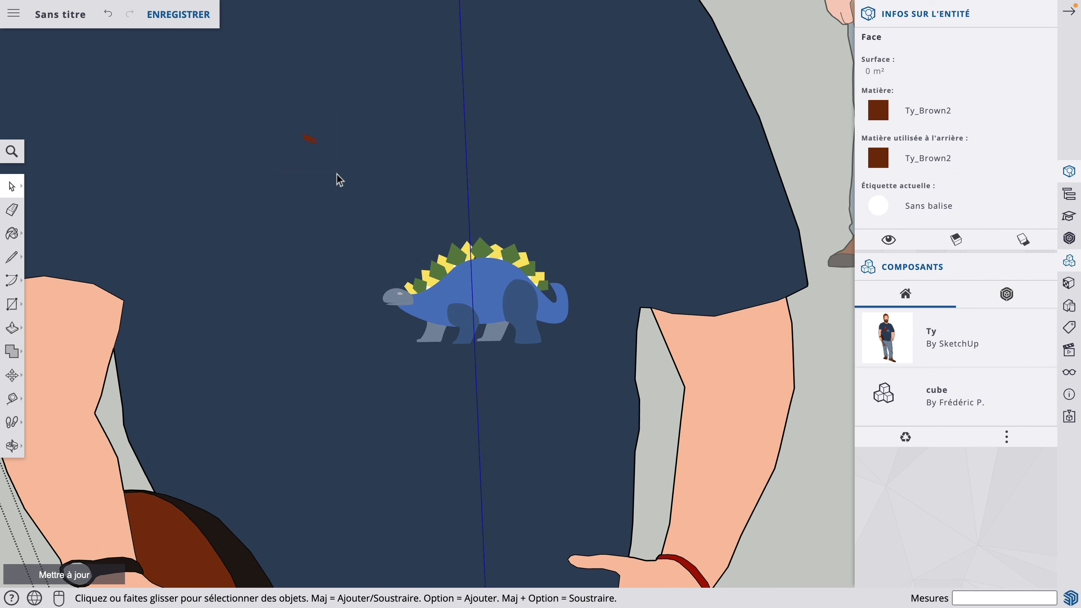
pyautogui.press('Delete')
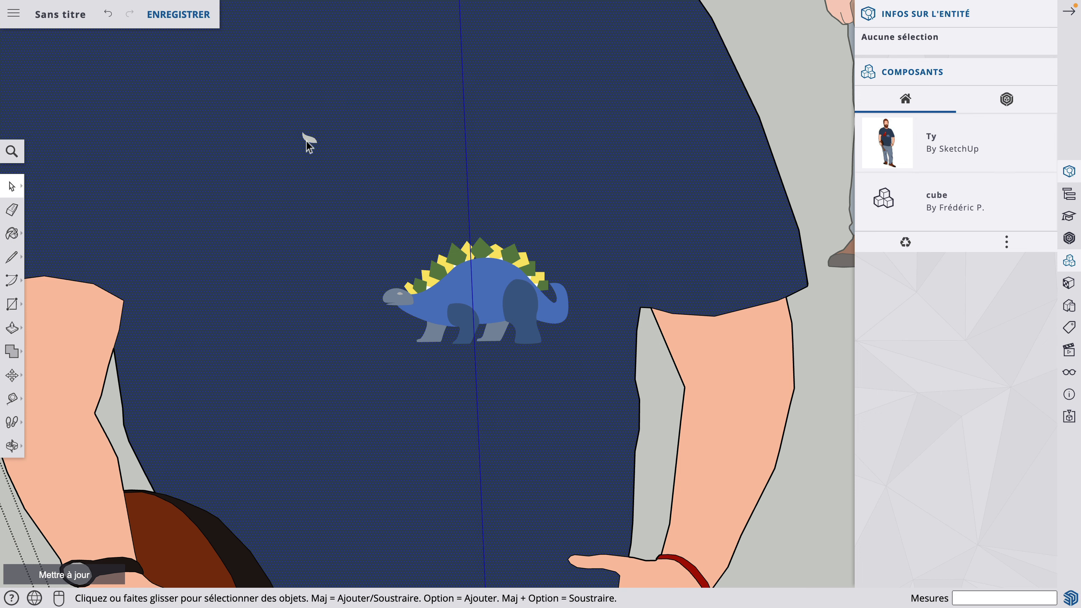
# Try to select the outline of the small eye-shaped hole in the T-shirt.
pyautogui.tripleClick(306, 142)
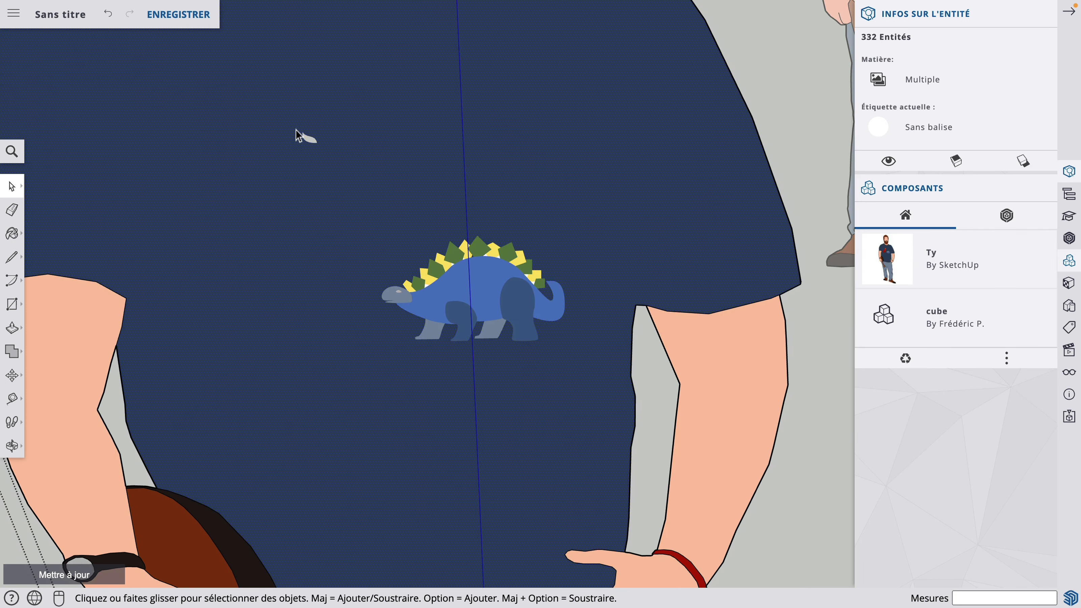
pyautogui.tripleClick(297, 134)
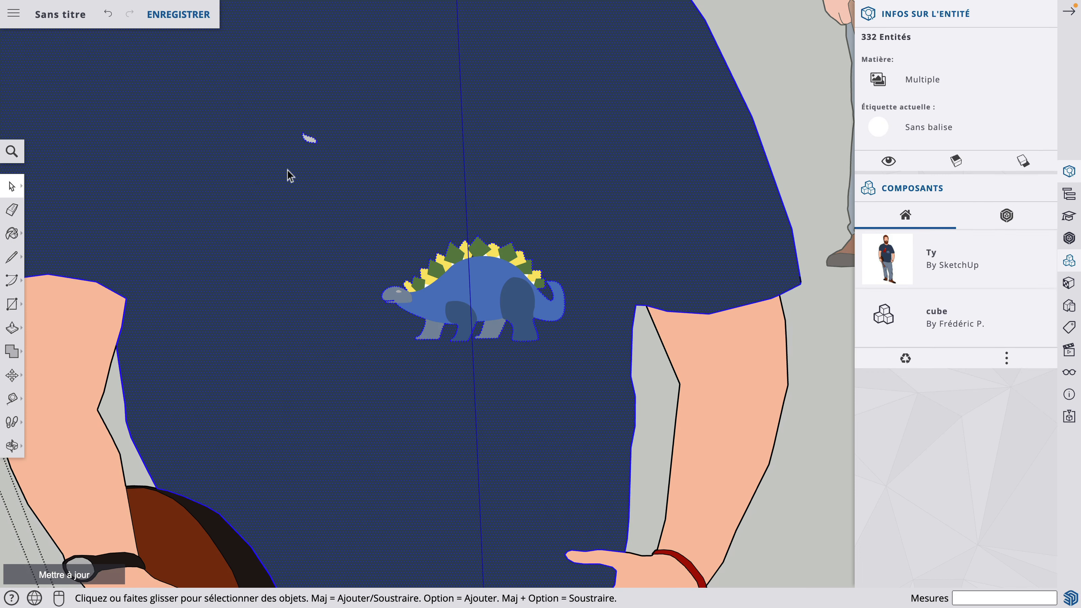
pyautogui.click(622, 115)
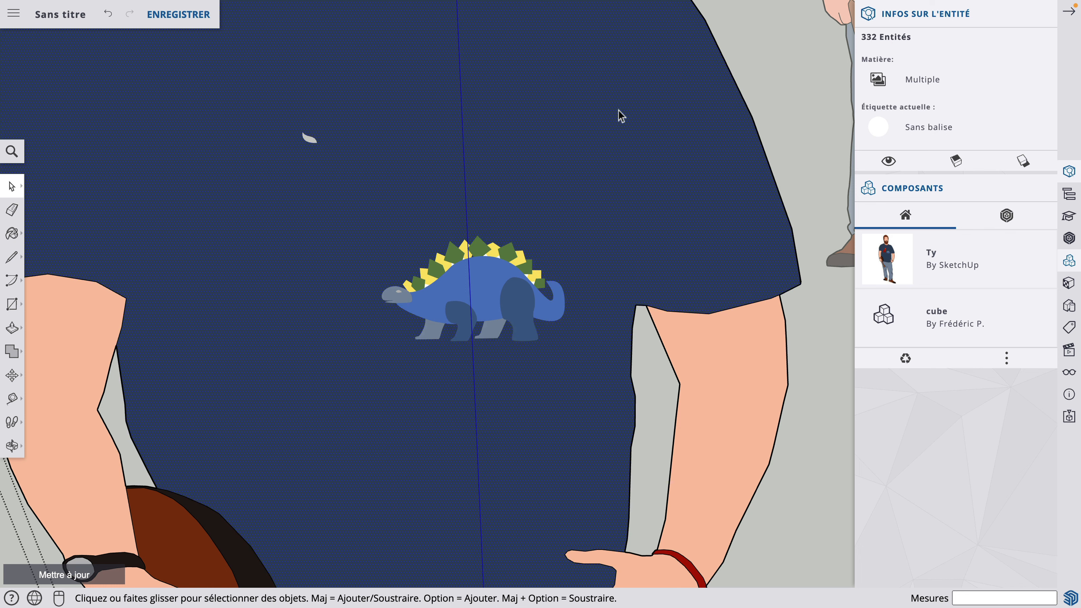
pyautogui.moveTo(263, 101); pyautogui.dragTo(357, 171)
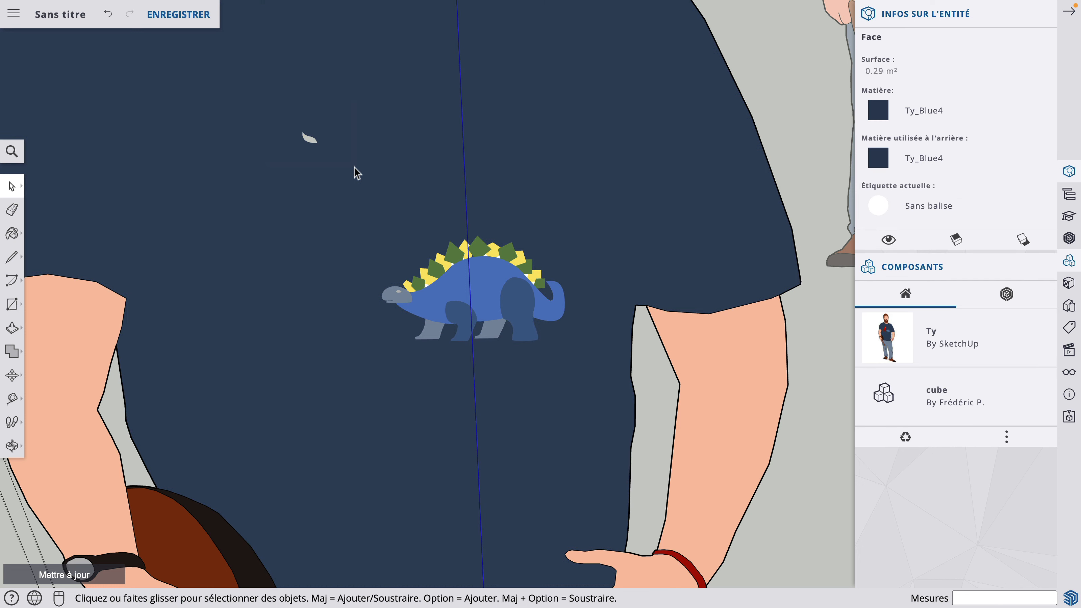
pyautogui.click(312, 145)
# Turn on the display of hidden objects and hidden geometry.
pyautogui.click(1069, 374)
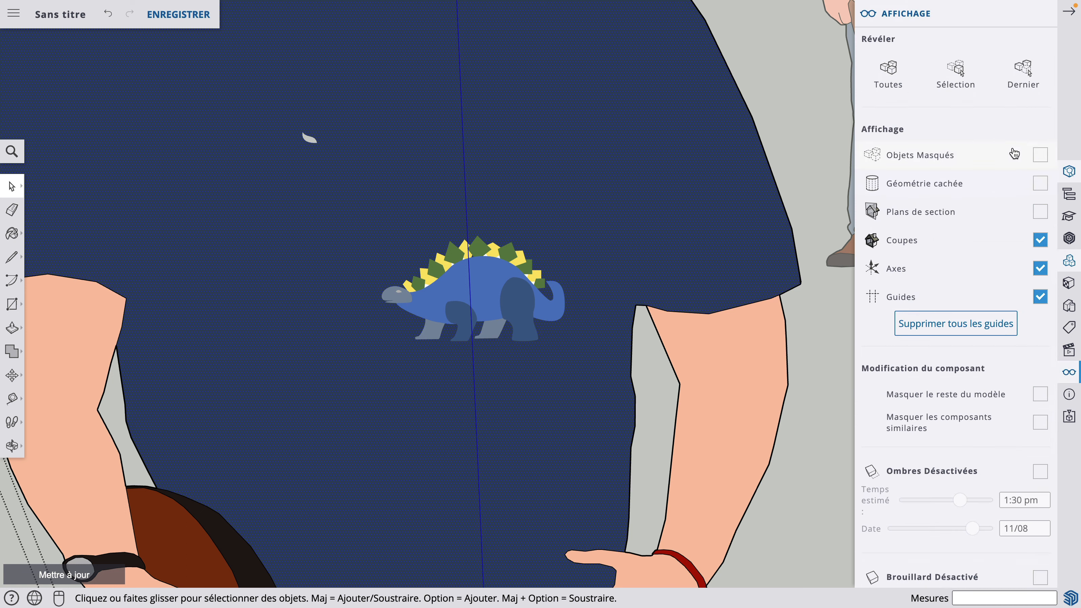
pyautogui.click(1041, 156)
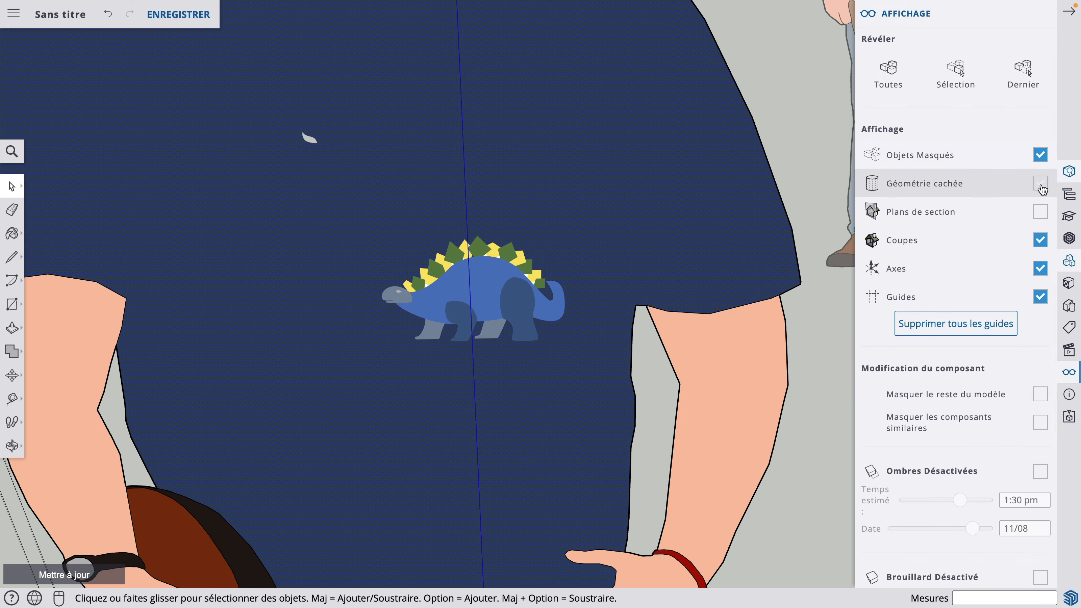
pyautogui.click(1041, 187)
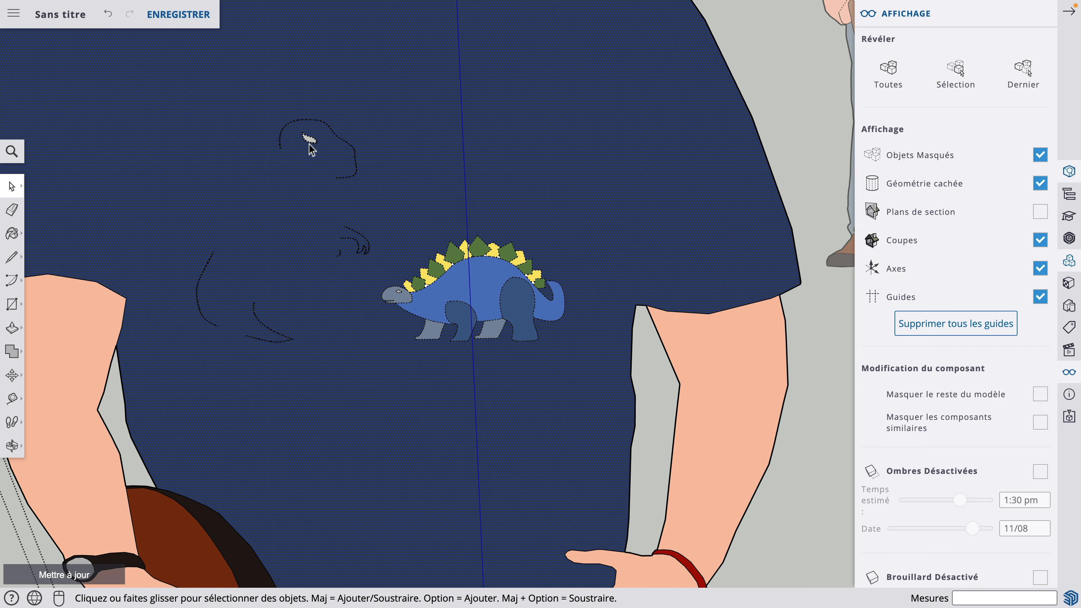
# Delete the red dinosaur's leftover head, eye, tail and arm edges from the T-shirt and leave the Ty component.
pyautogui.moveTo(253, 97); pyautogui.dragTo(398, 206)
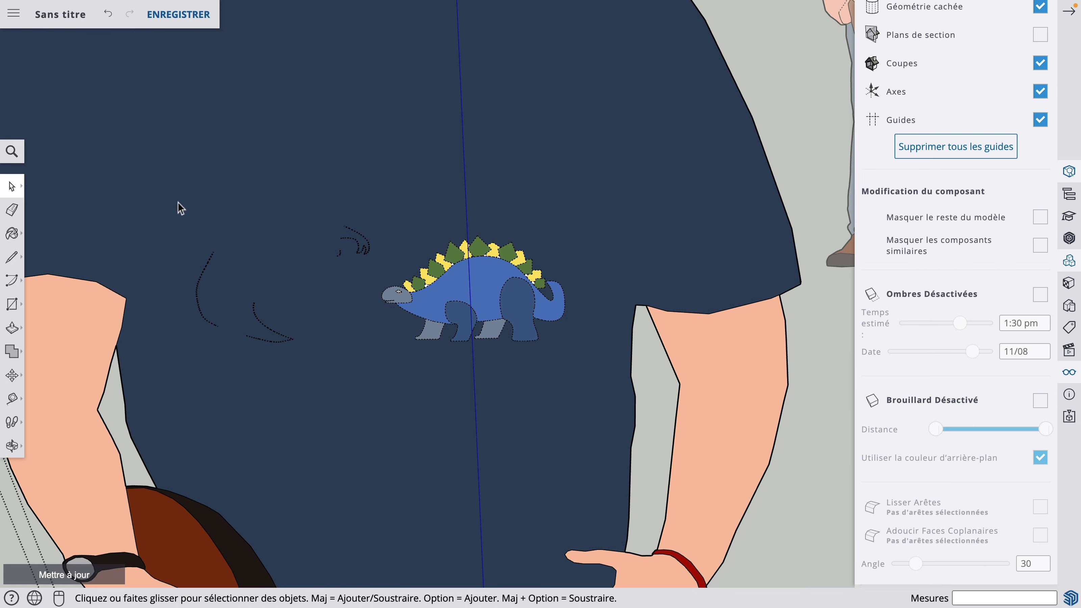
pyautogui.moveTo(175, 199); pyautogui.dragTo(334, 383)
pyautogui.press('Delete')
pyautogui.moveTo(298, 182); pyautogui.dragTo(391, 283)
pyautogui.press('Delete')
pyautogui.scroll(-5, 463, 236)
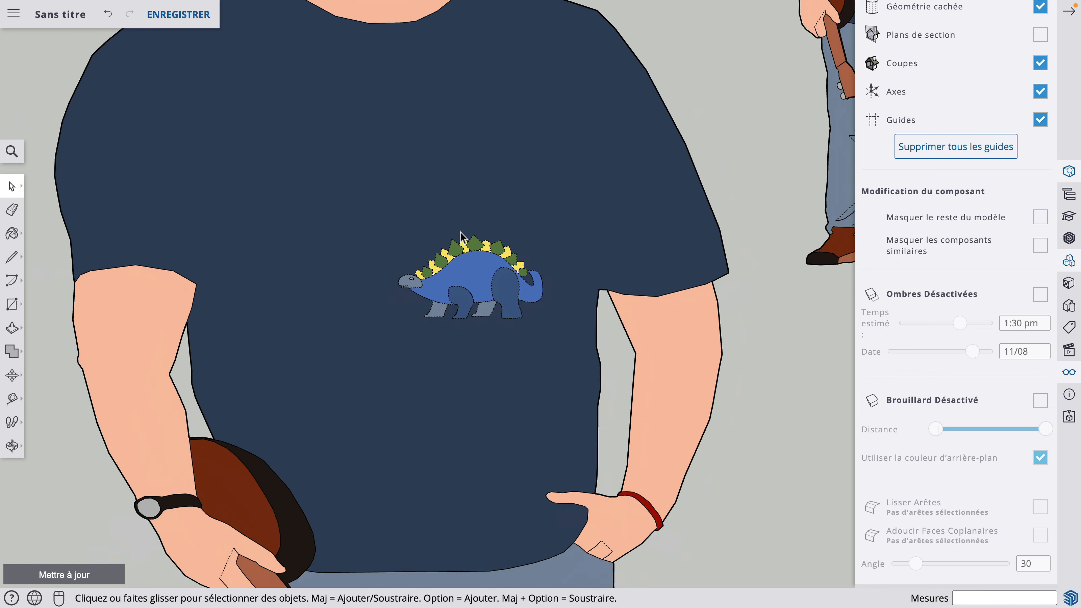
pyautogui.scroll(-10, 437, 234)
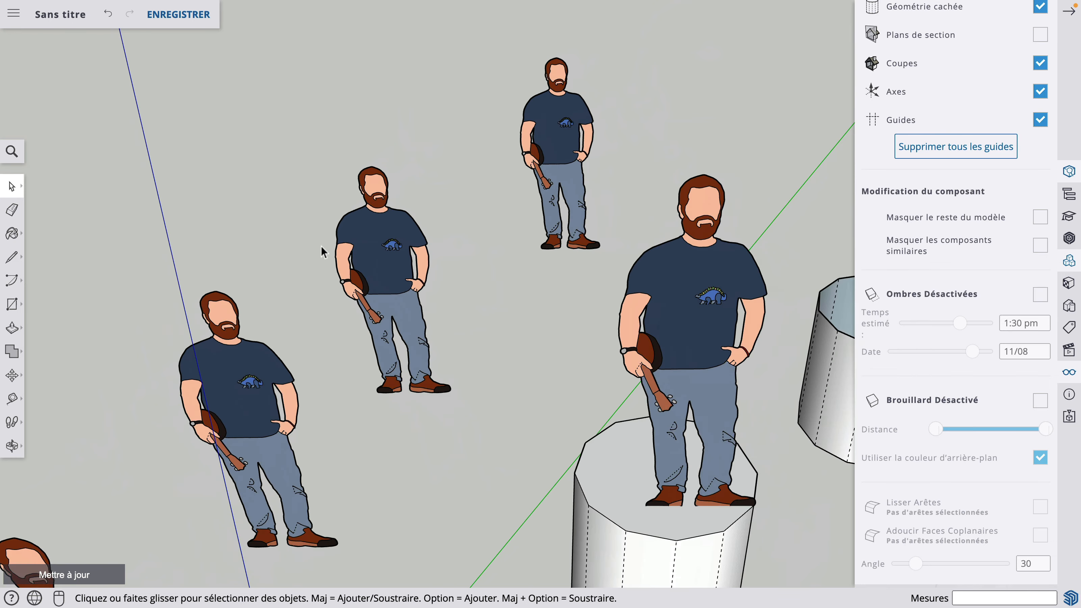
pyautogui.scroll(-6, 322, 251)
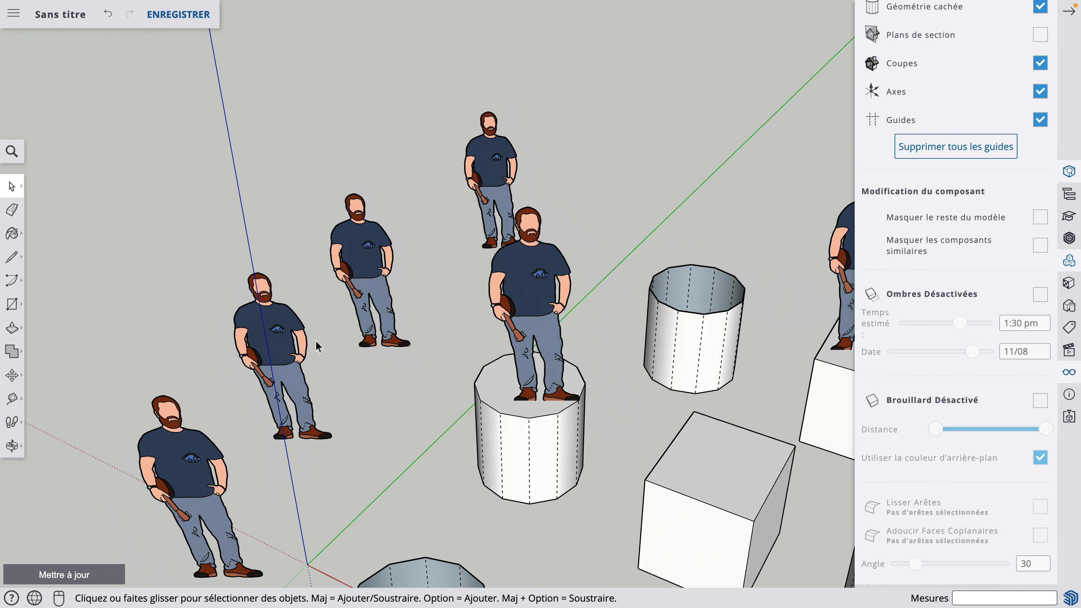
pyautogui.click(279, 333)
pyautogui.rightClick(280, 333)
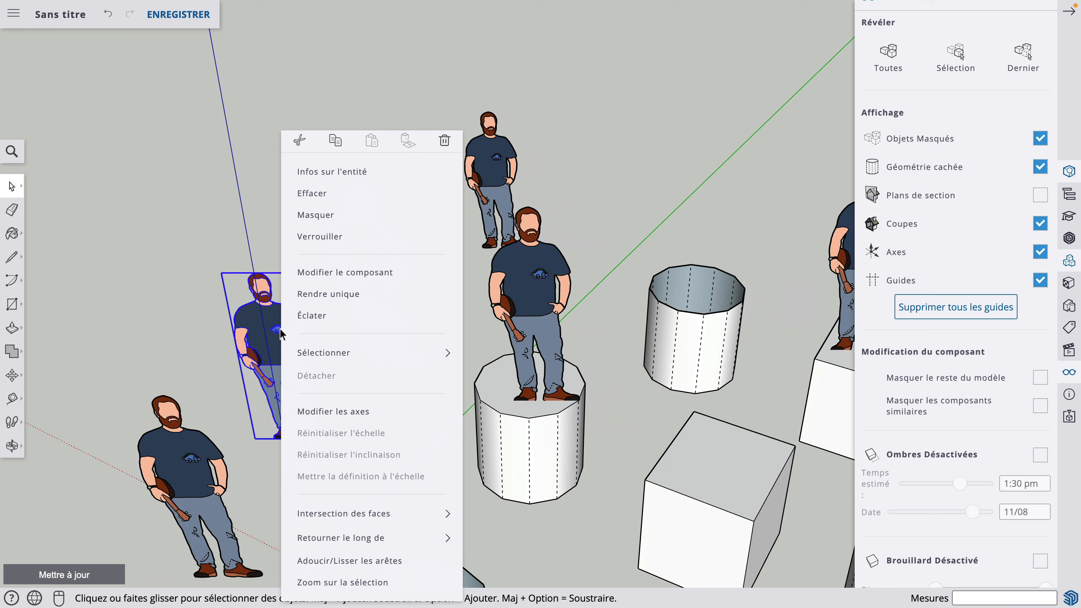
pyautogui.click(184, 160)
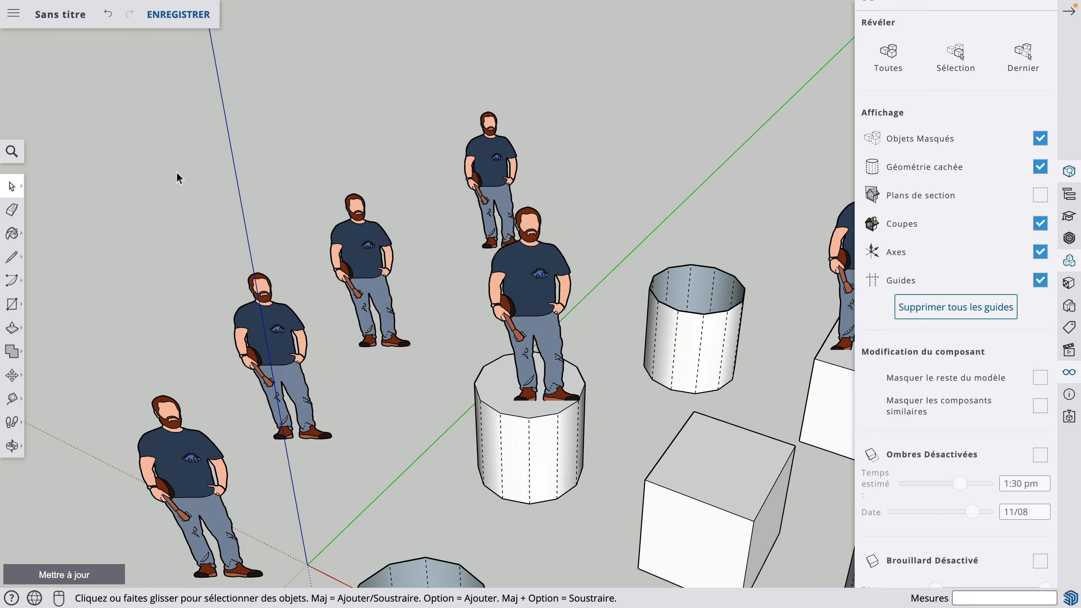
# Make the Ty on the closed cylinder unique and show its definition name and the model's component list.
pyautogui.click(540, 276)
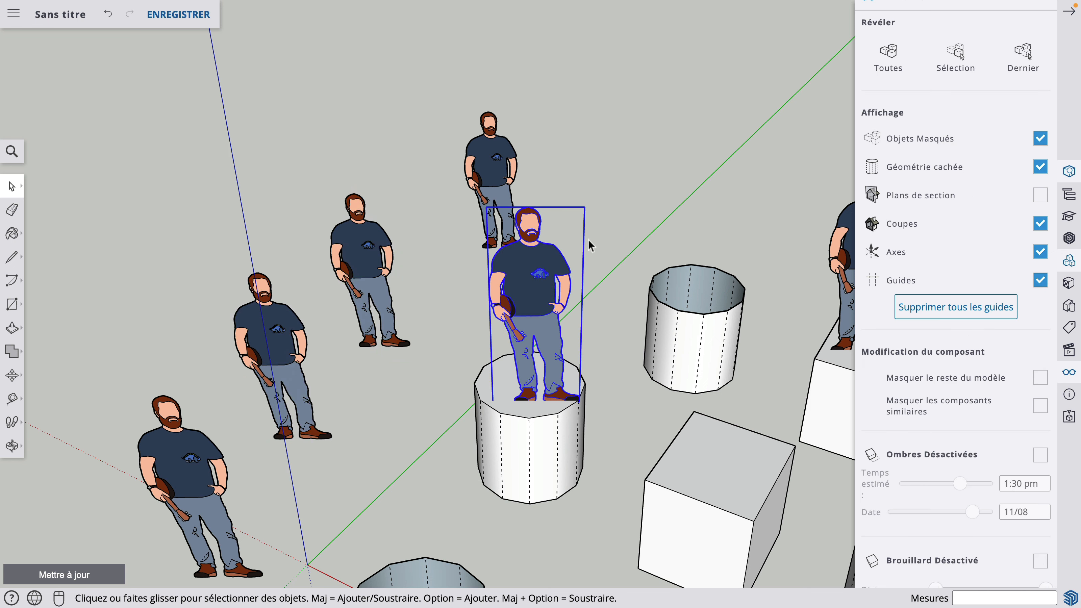
pyautogui.rightClick(543, 269)
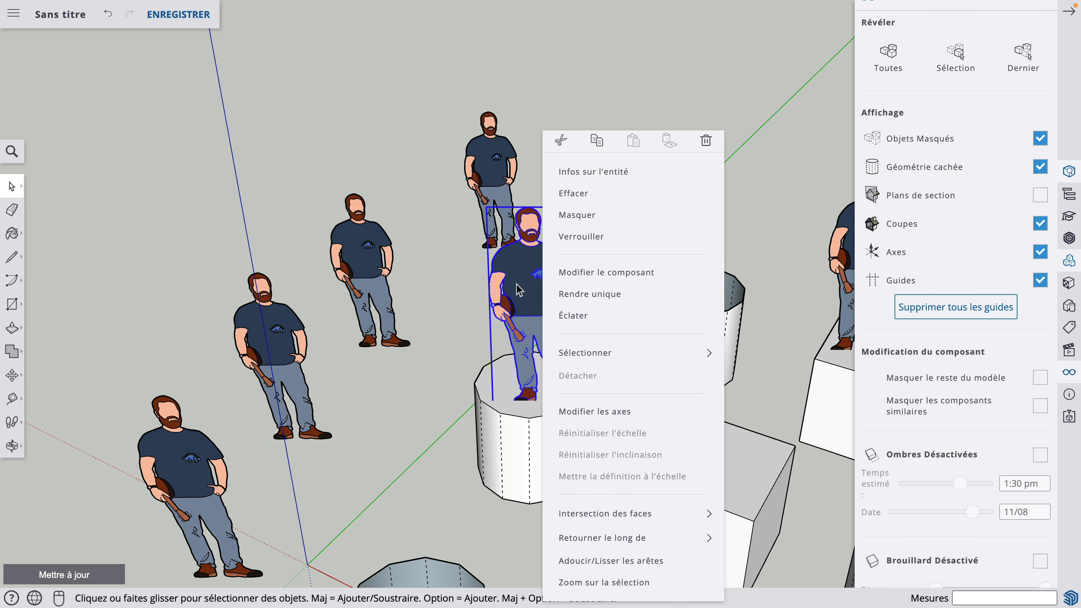
pyautogui.click(565, 294)
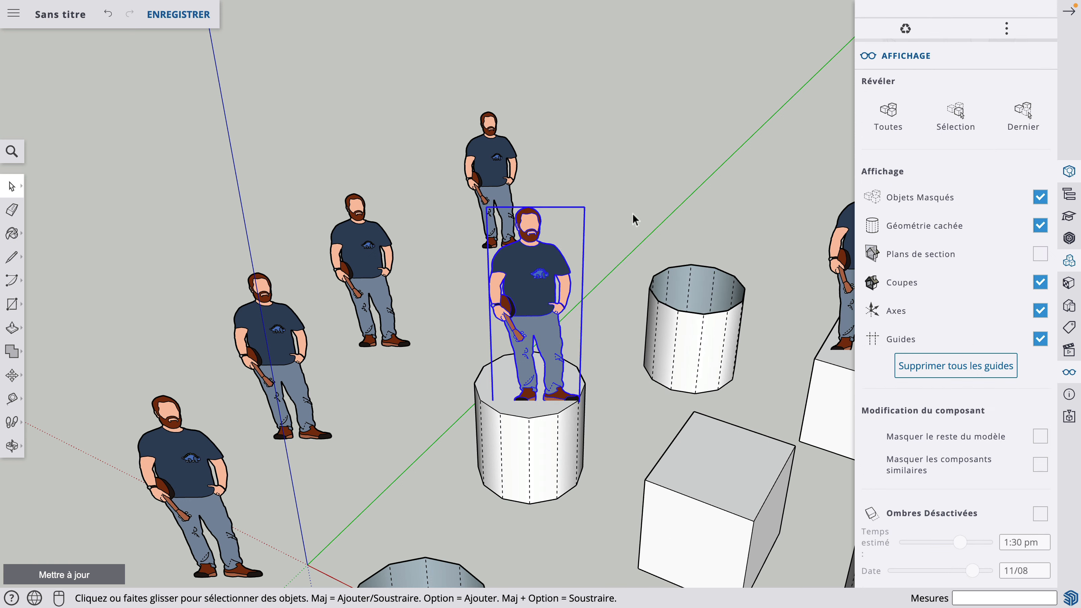
pyautogui.click(1068, 260)
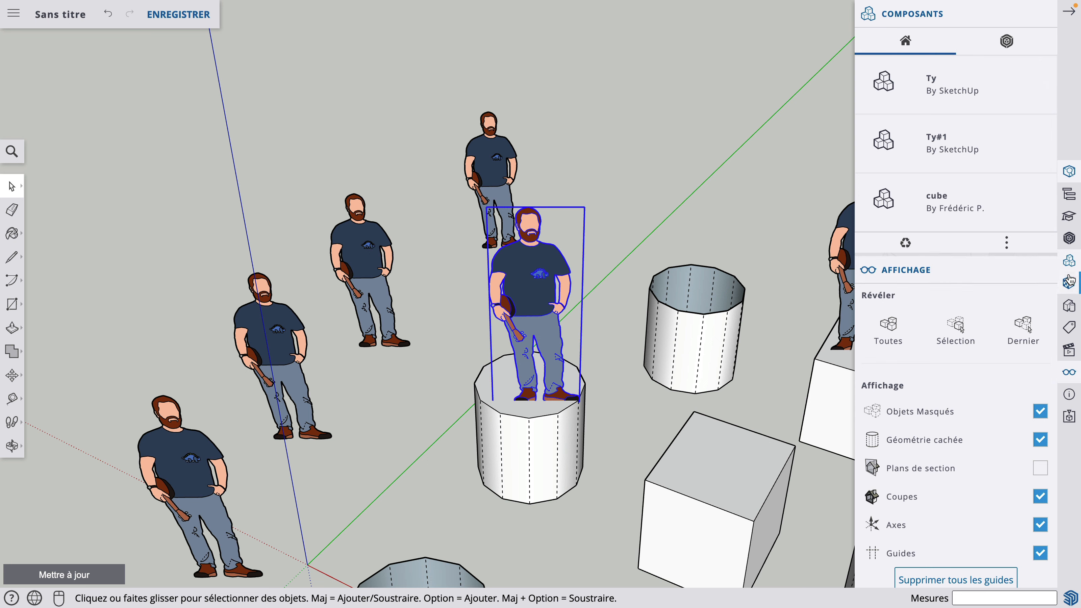
pyautogui.click(1045, 272)
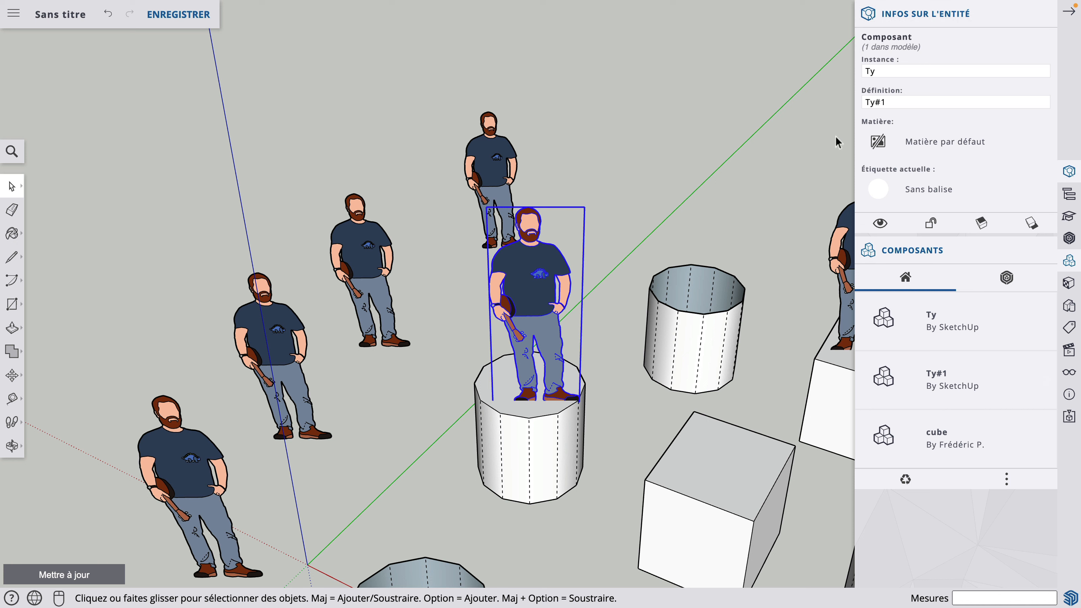
pyautogui.click(892, 101)
# Edit the rearmost Ty in the row, apply the bright orange-red material to its T-shirt face, and leave the component.
pyautogui.click(501, 164)
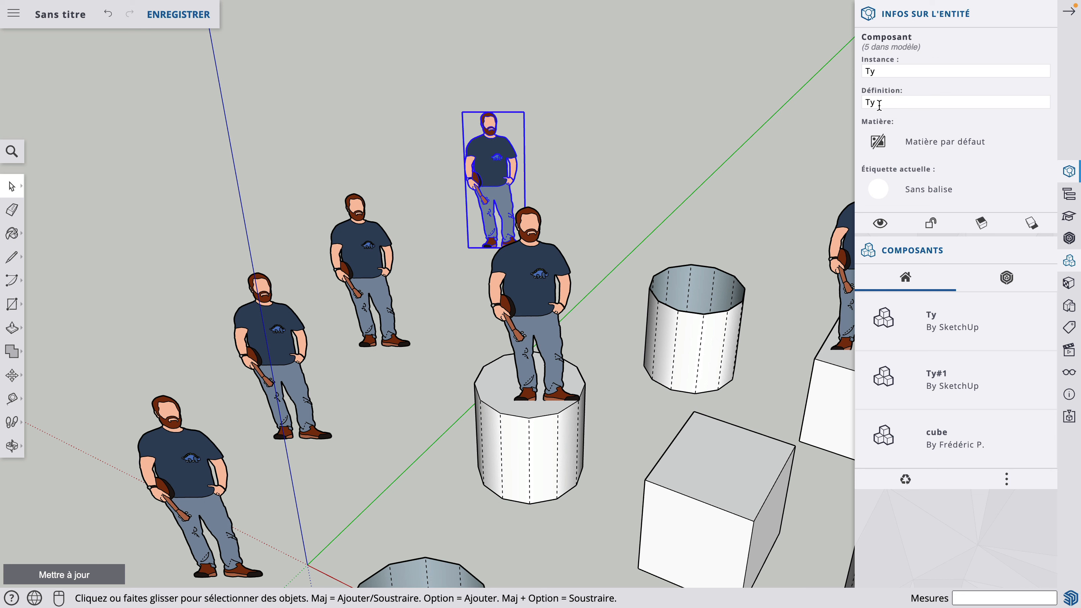
pyautogui.doubleClick(485, 158)
pyautogui.click(482, 149)
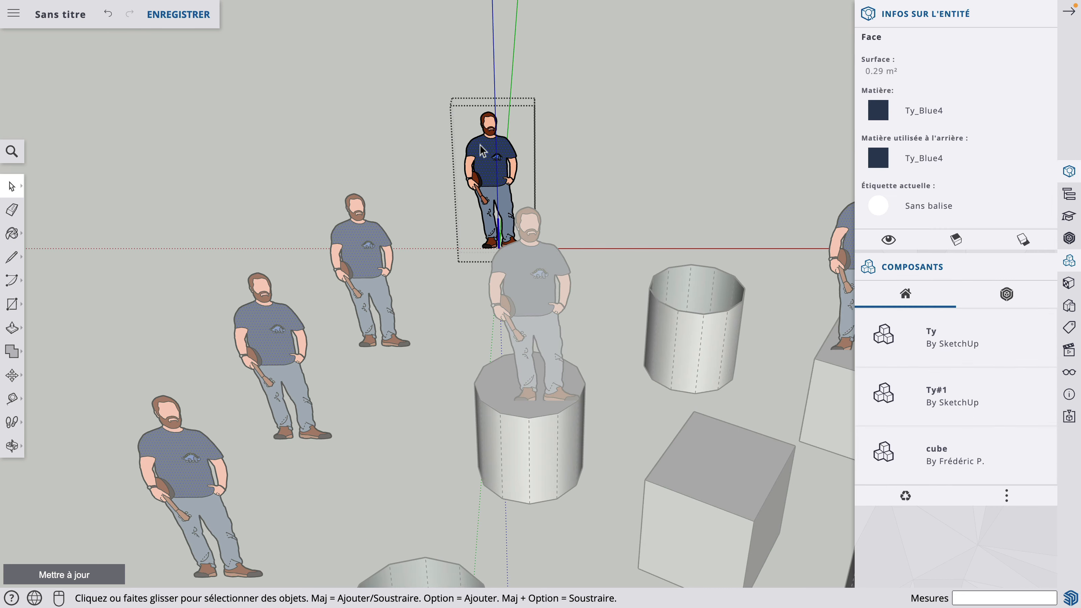
pyautogui.click(878, 111)
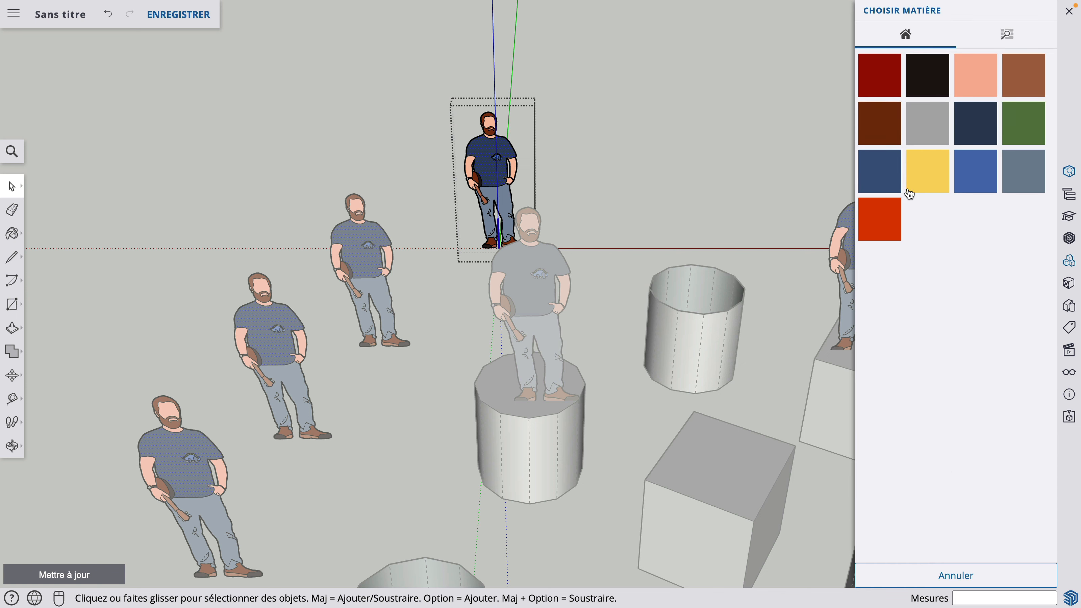
pyautogui.click(882, 220)
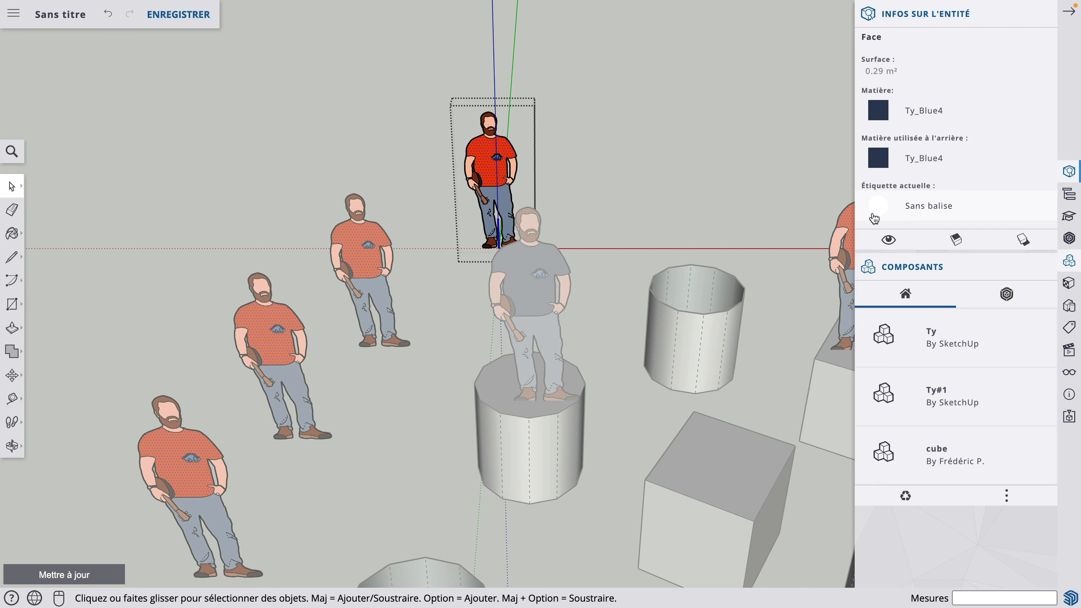
pyautogui.click(607, 161)
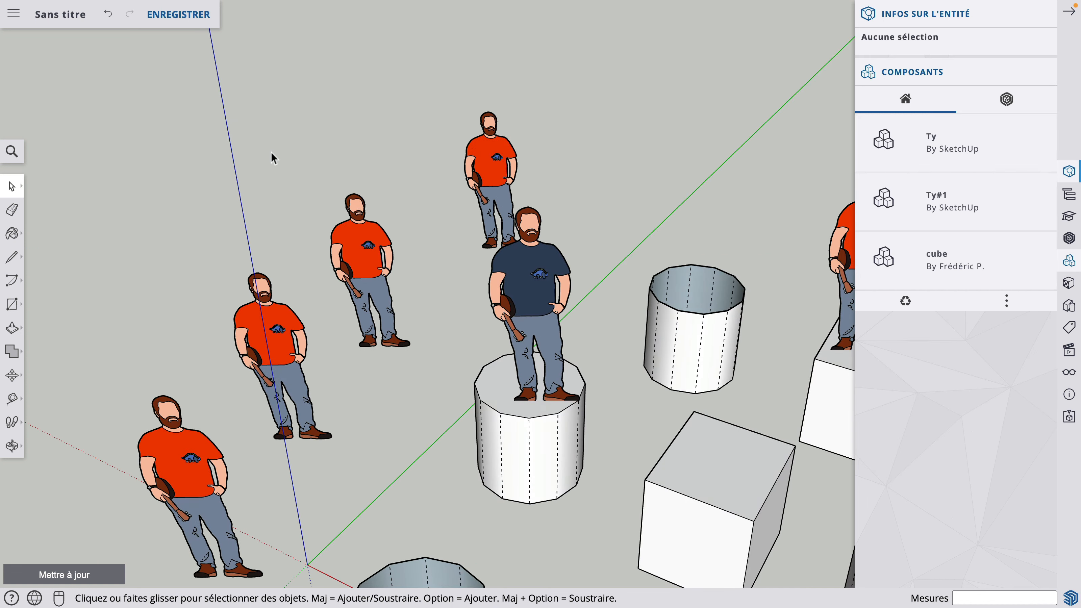
# Check the entity information of the Ty on the closed cylinder and clear the selection.
pyautogui.scroll(-6, 271, 152)
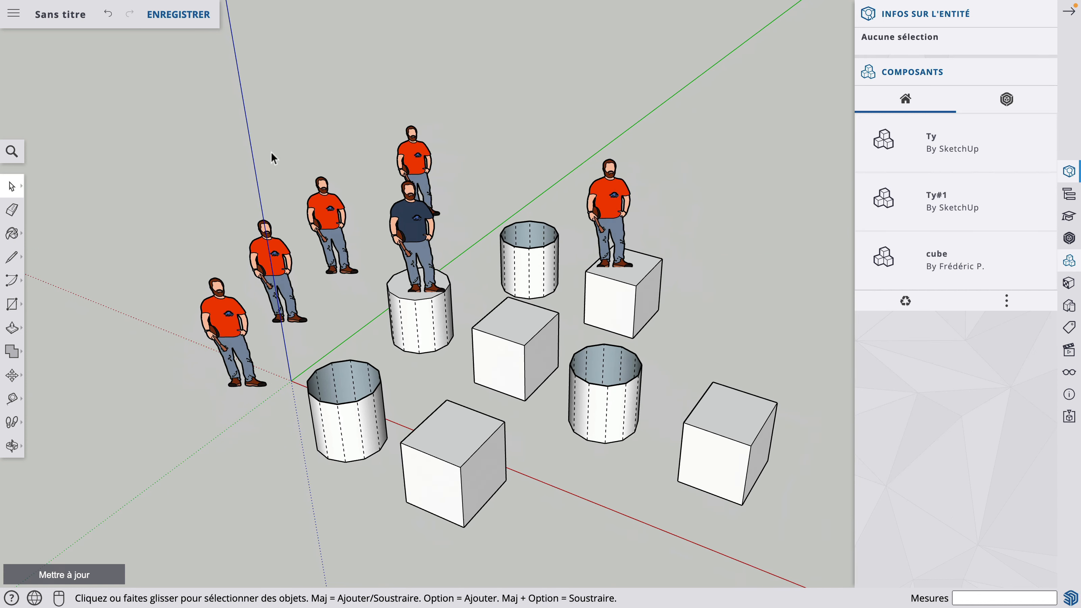
pyautogui.click(403, 234)
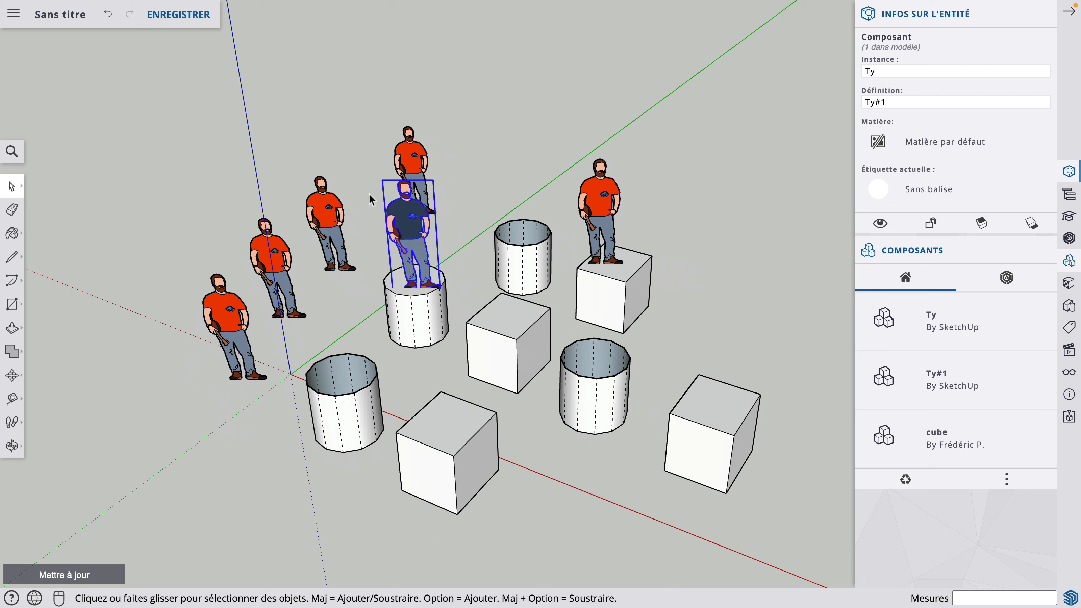
pyautogui.click(355, 177)
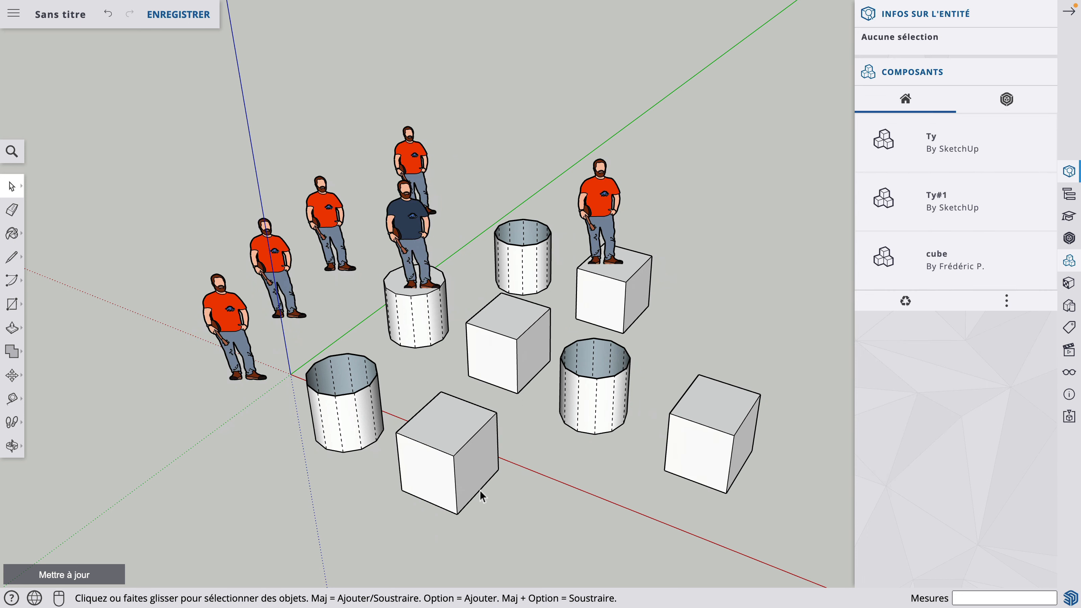
# Edit the front cube component, push its top face down 0.9 m to make a thin slab, and leave the component.
pyautogui.click(475, 467)
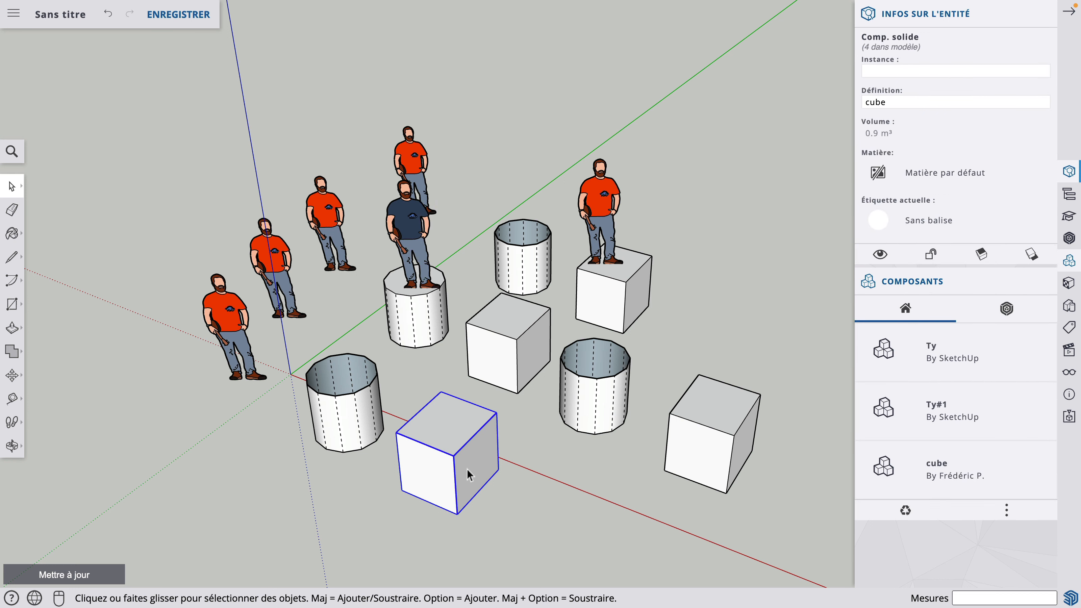
pyautogui.doubleClick(471, 468)
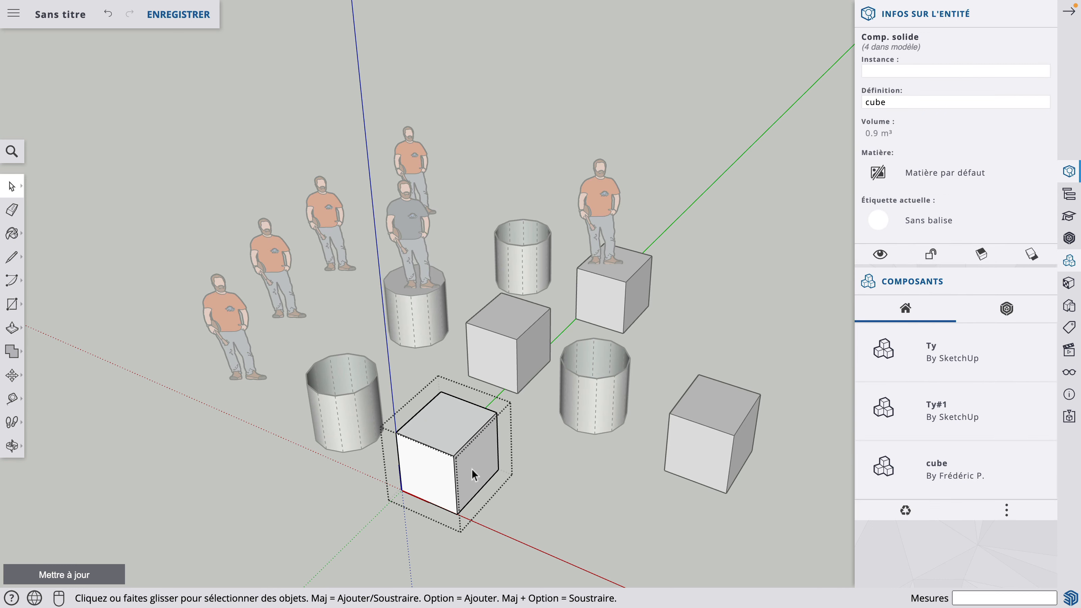
pyautogui.press('p')
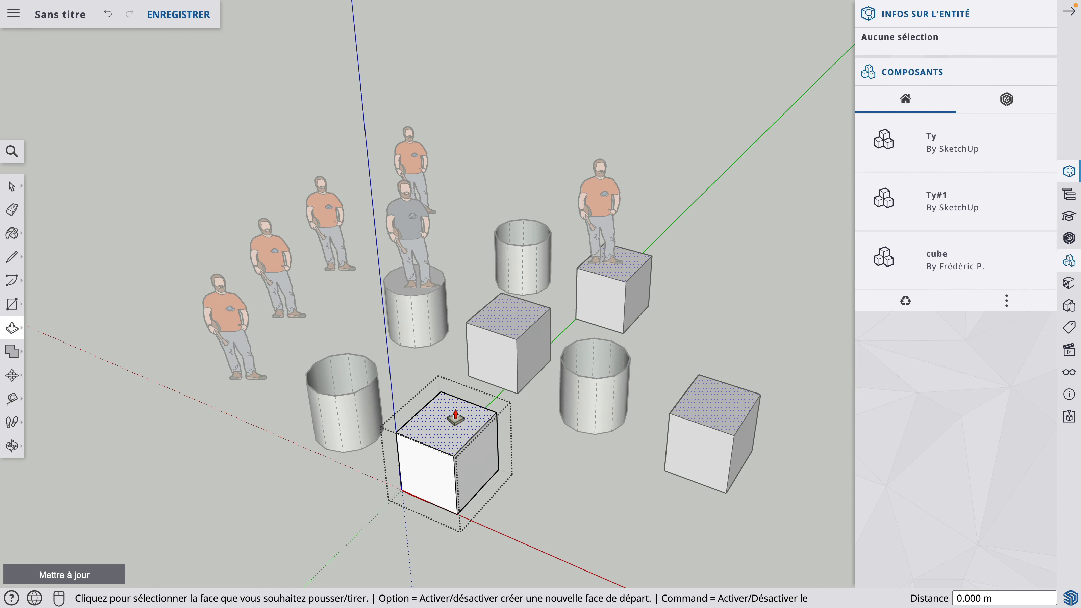
pyautogui.click(452, 420)
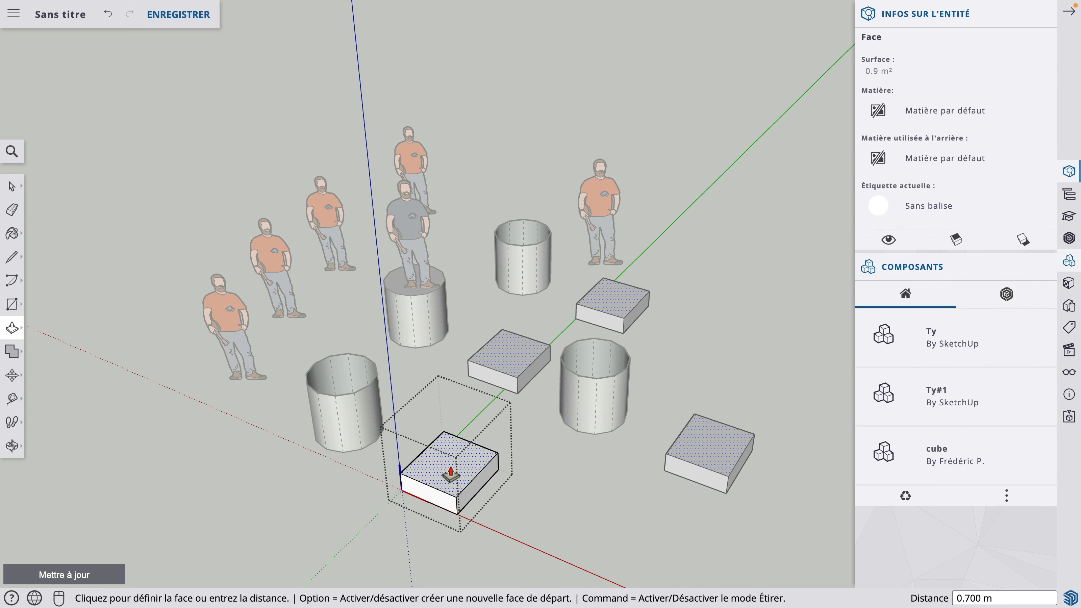
pyautogui.click(451, 473)
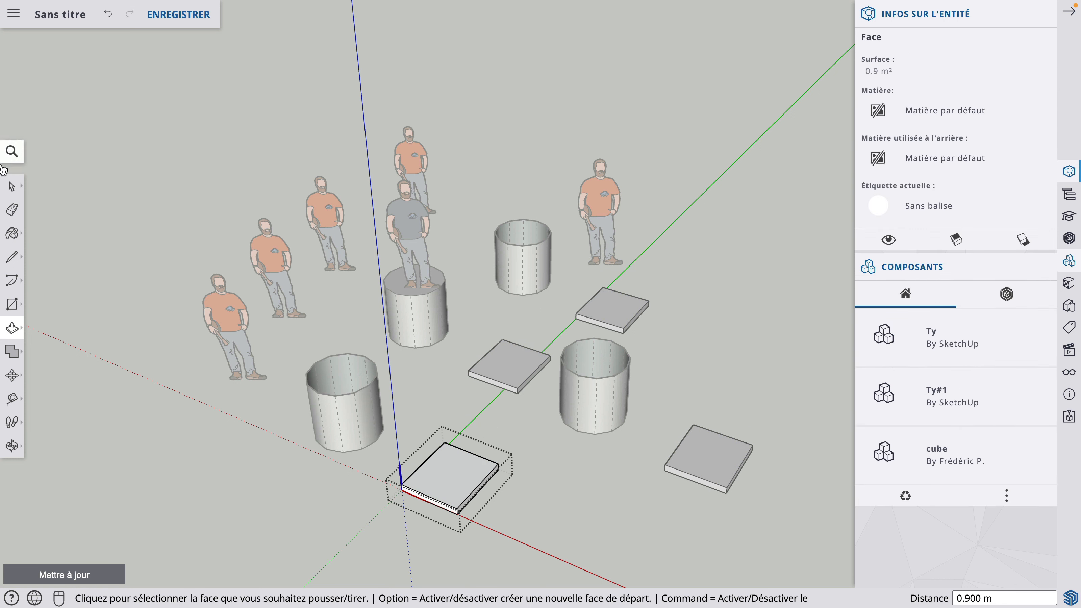
pyautogui.press('space')
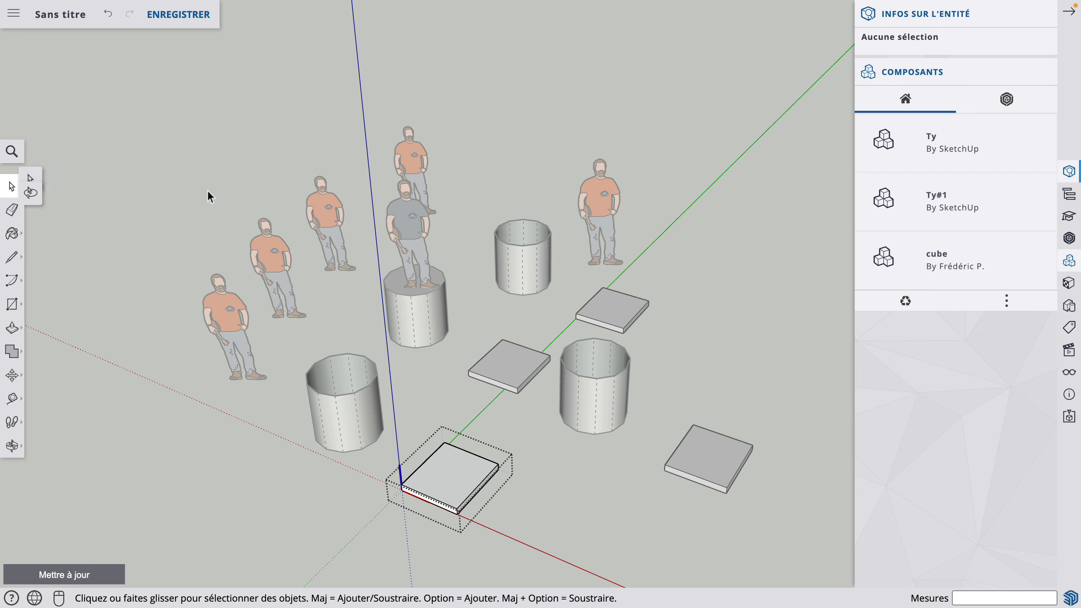
pyautogui.click(207, 189)
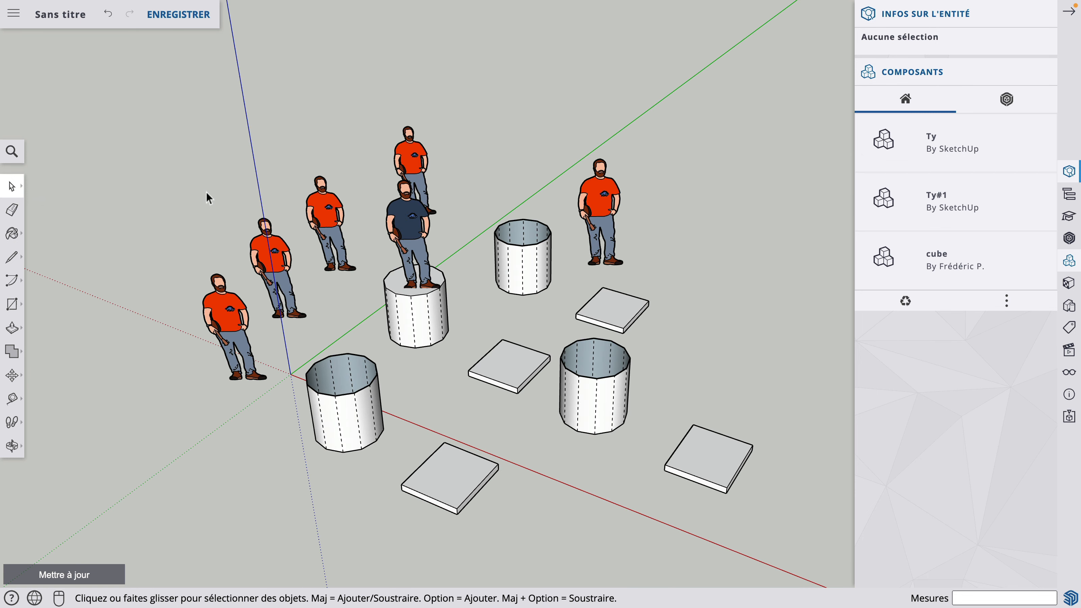